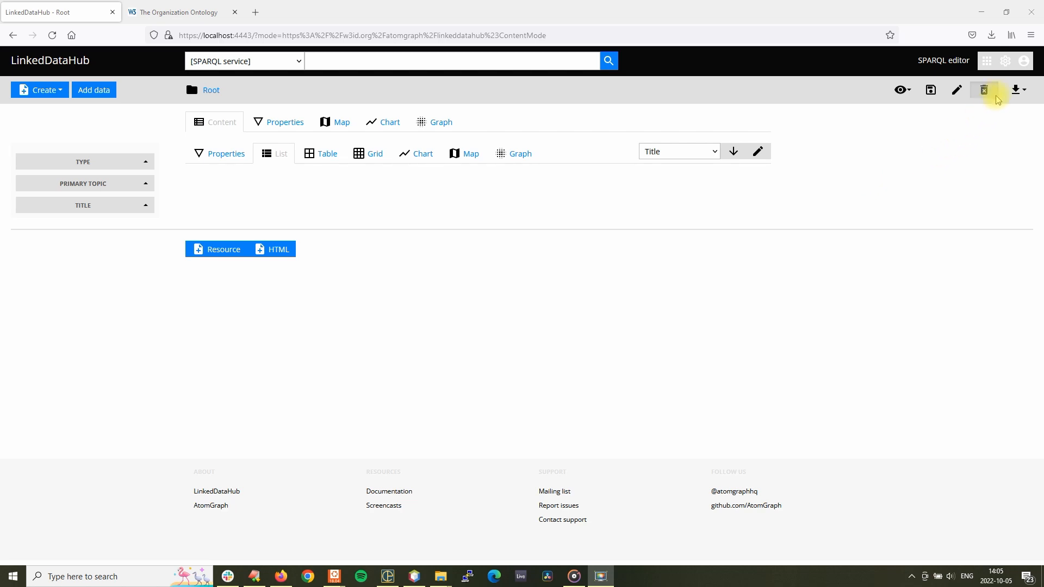
Step: Open the application's administration area and go to the Ontologies container under Model
{"action": "left_click", "coordinate": [1005, 61]}
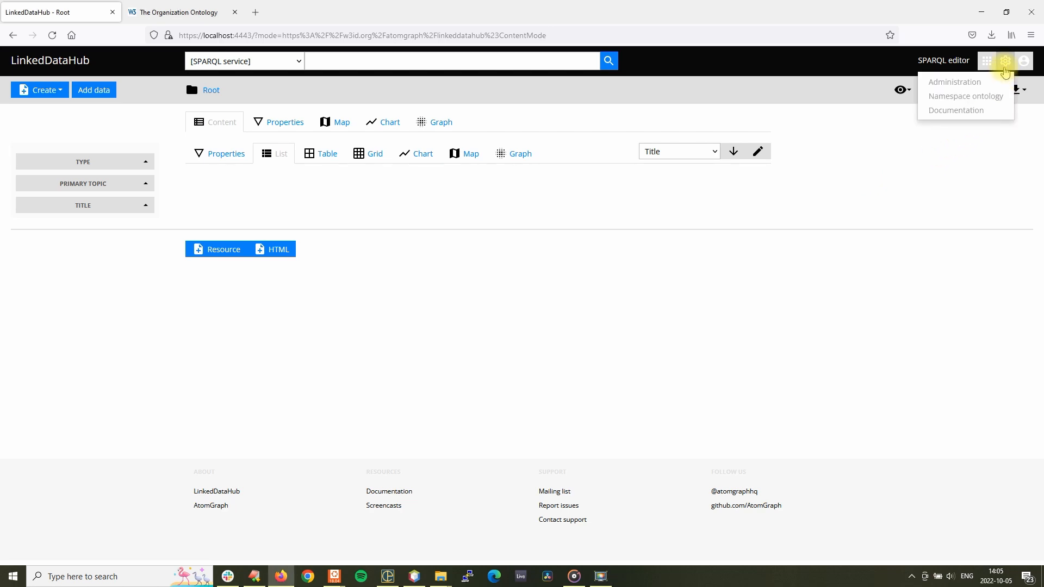
{"action": "left_click", "coordinate": [977, 86]}
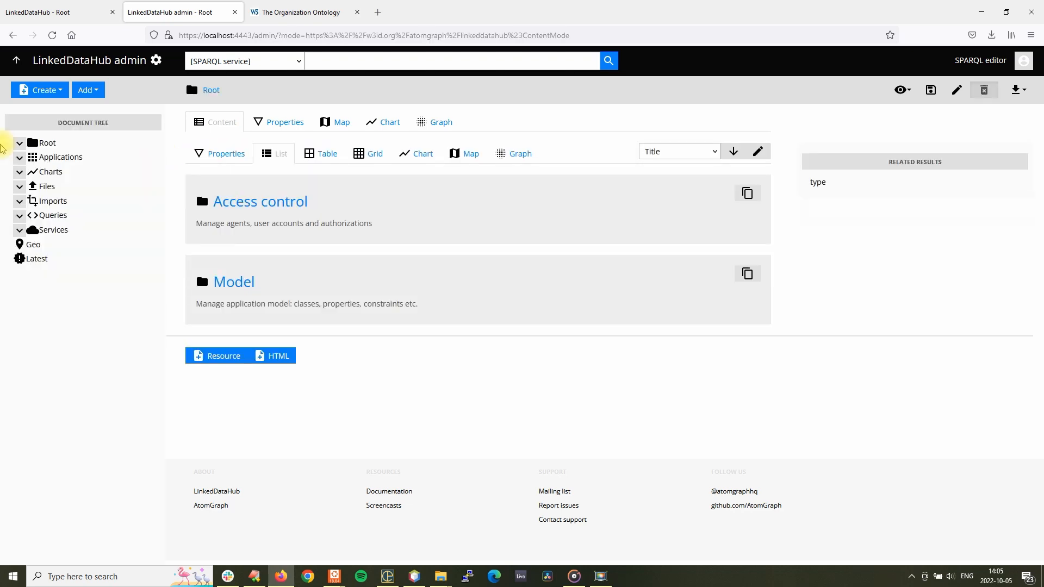
{"action": "left_click", "coordinate": [19, 143]}
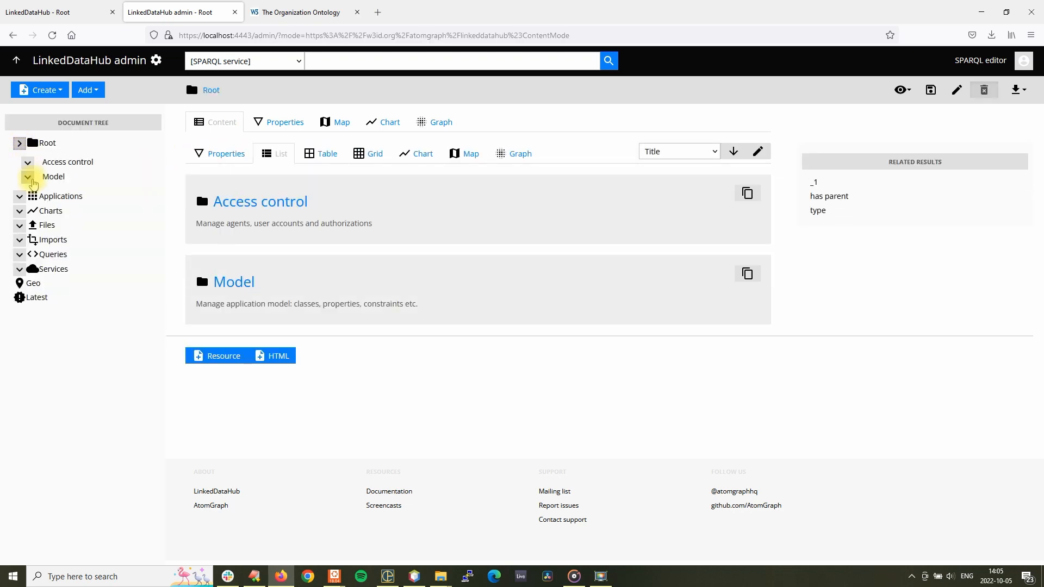
{"action": "left_click", "coordinate": [27, 177]}
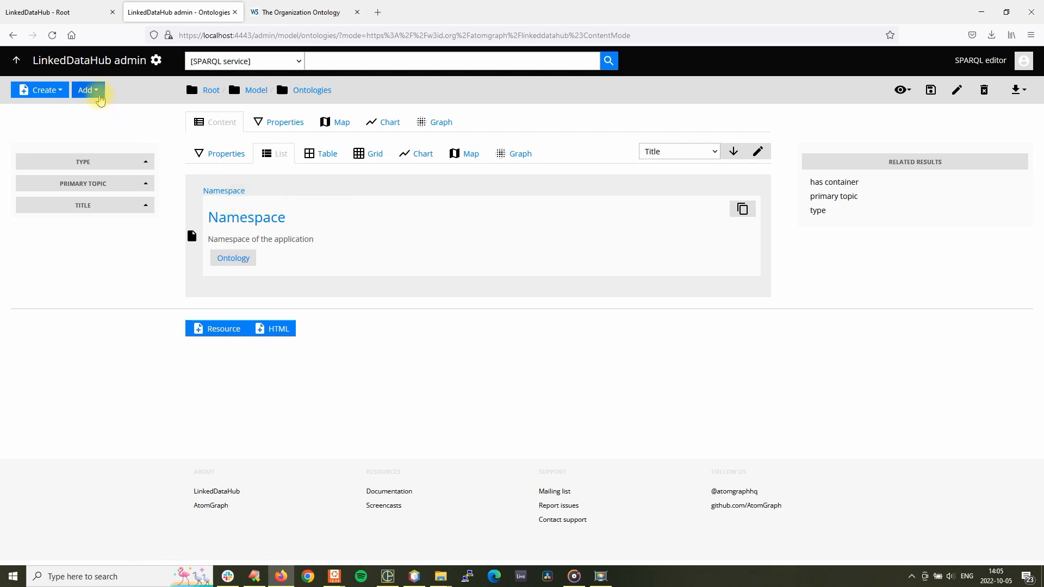
Step: Start an ontology import by file upload, choosing skos.owl as the file and RDF/XML (.rdf) as the format
{"action": "left_click", "coordinate": [100, 98]}
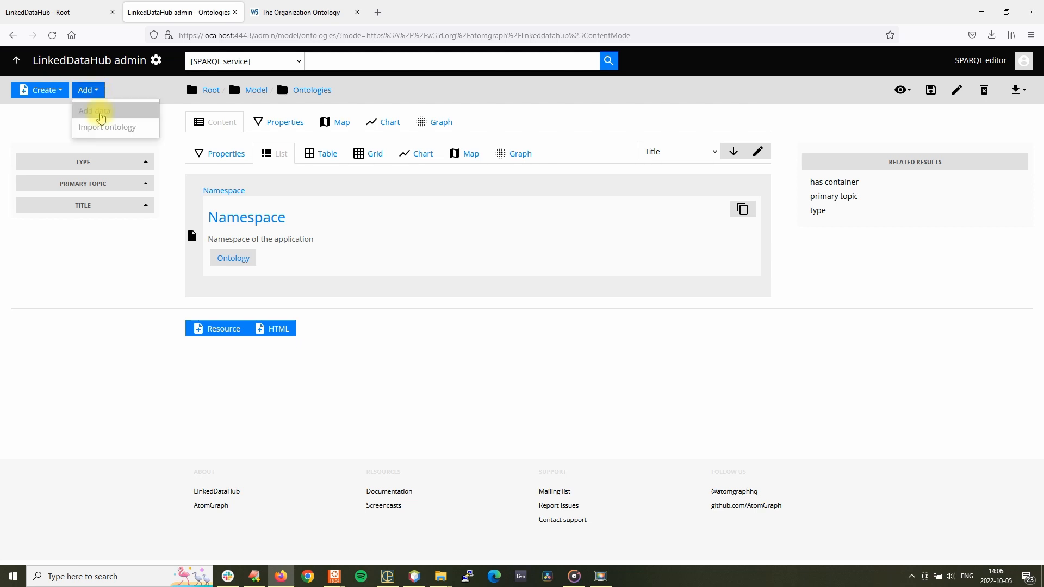
{"action": "left_click", "coordinate": [101, 127]}
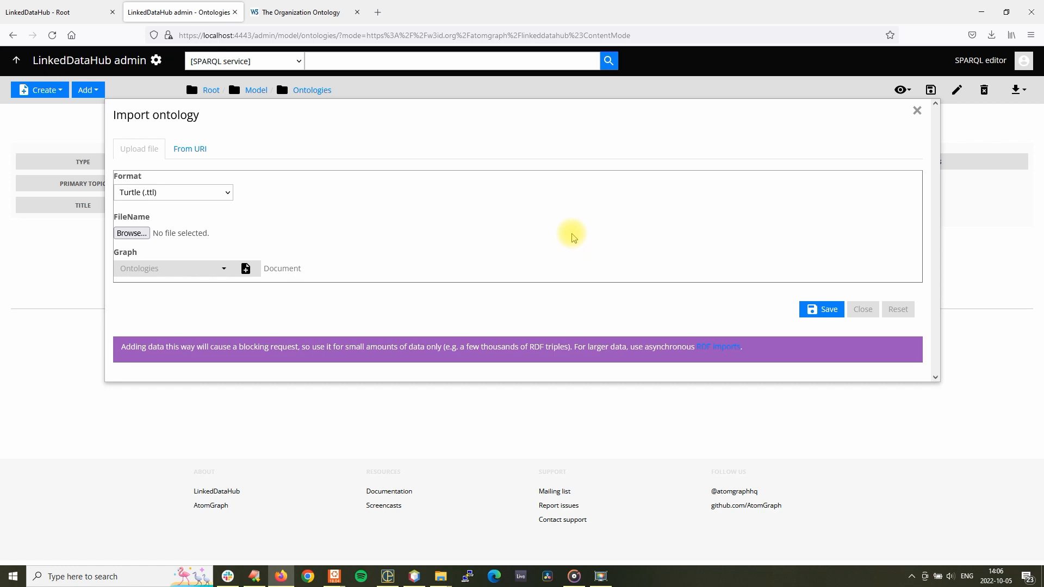
{"action": "left_click", "coordinate": [206, 150]}
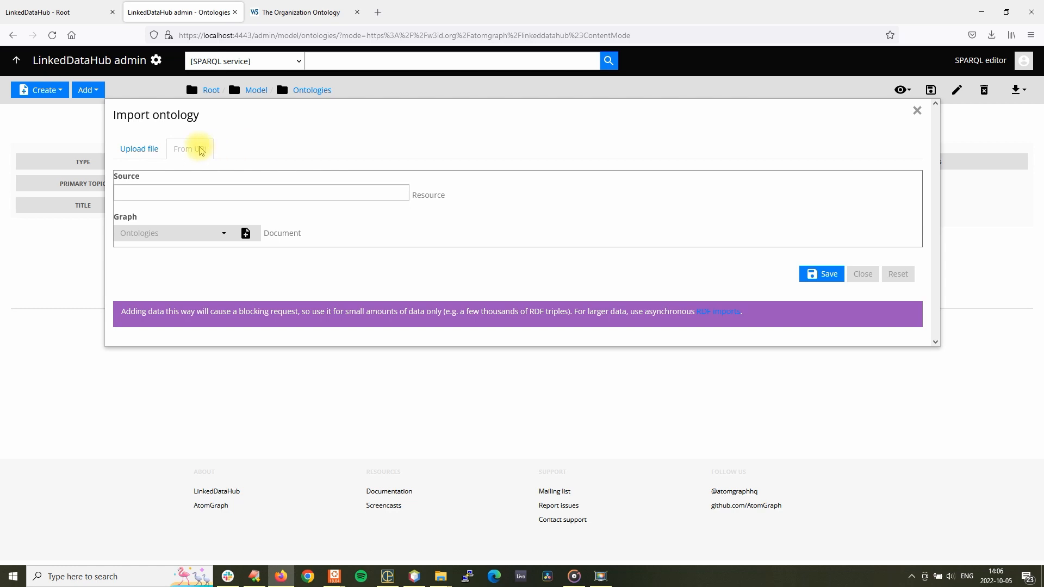
{"action": "left_click", "coordinate": [153, 151]}
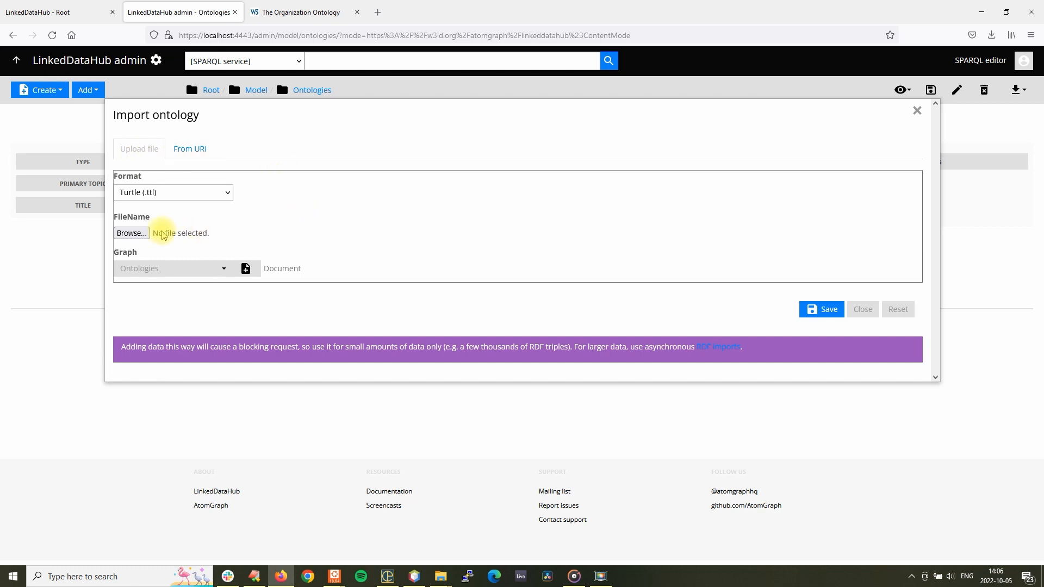
{"action": "left_click", "coordinate": [131, 233]}
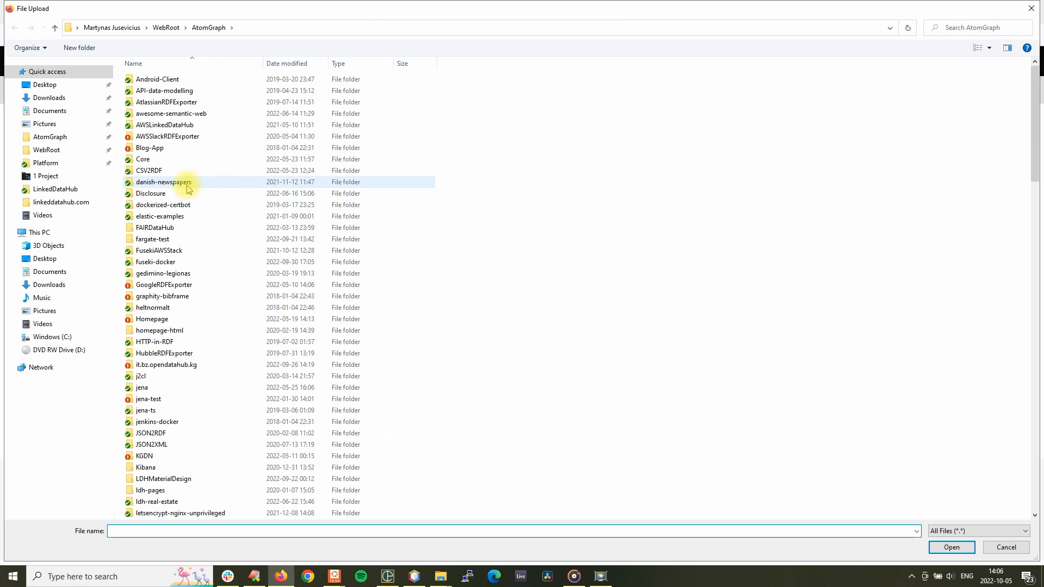
{"action": "left_click", "coordinate": [188, 188]}
{"action": "type", "text": "skos.owl"}
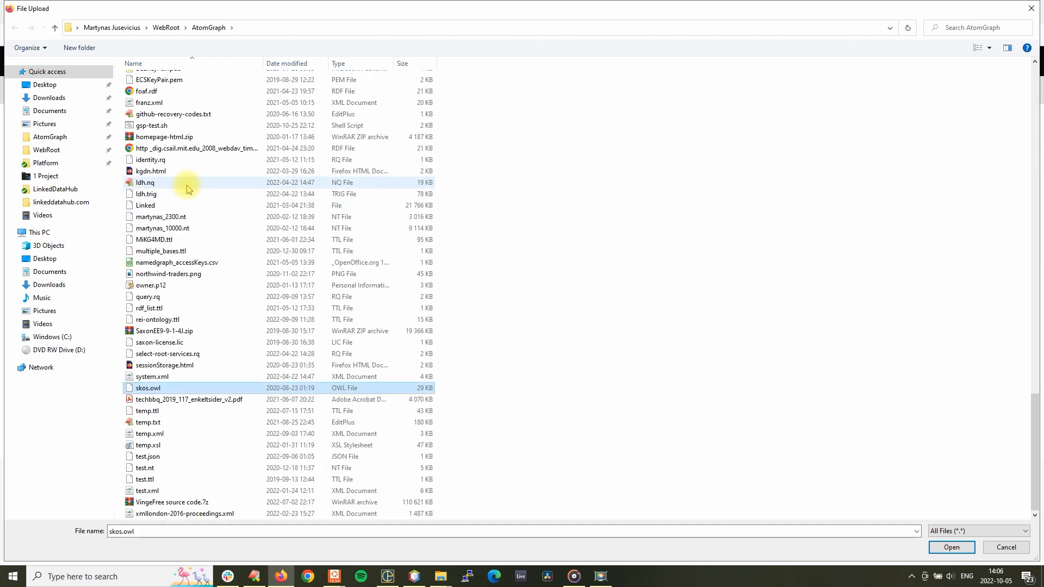
{"action": "left_click", "coordinate": [951, 546]}
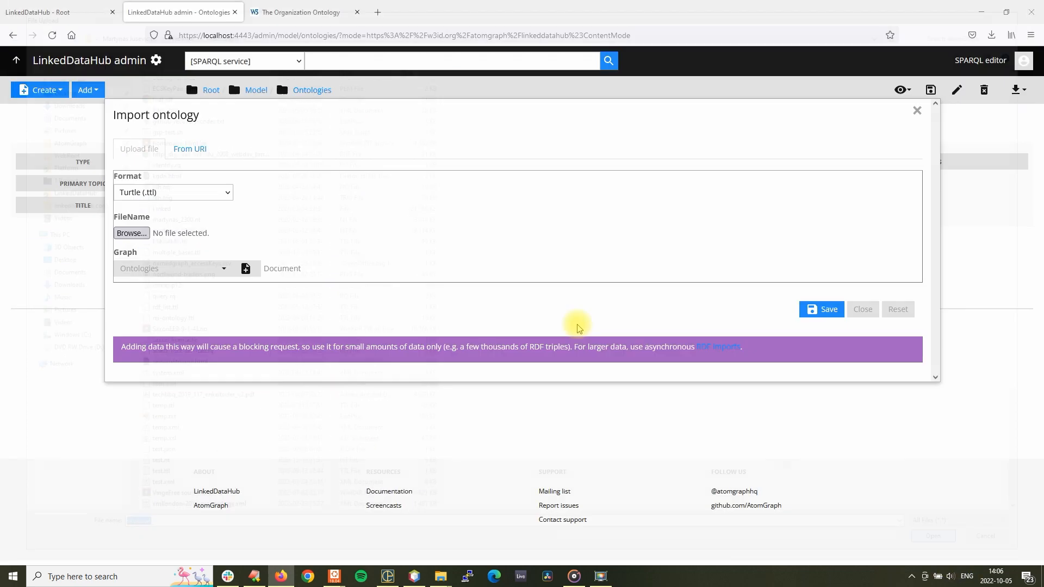
{"action": "left_click", "coordinate": [174, 195]}
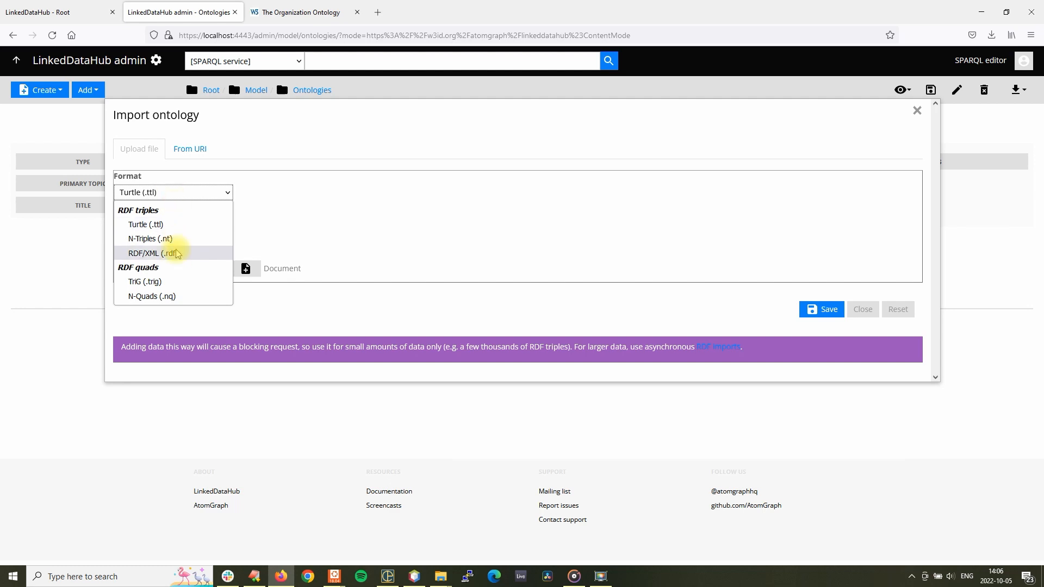
{"action": "left_click", "coordinate": [158, 249]}
Step: Create a new item titled SKOS in Ontologies as the import's target graph and save the import
{"action": "left_click", "coordinate": [245, 269]}
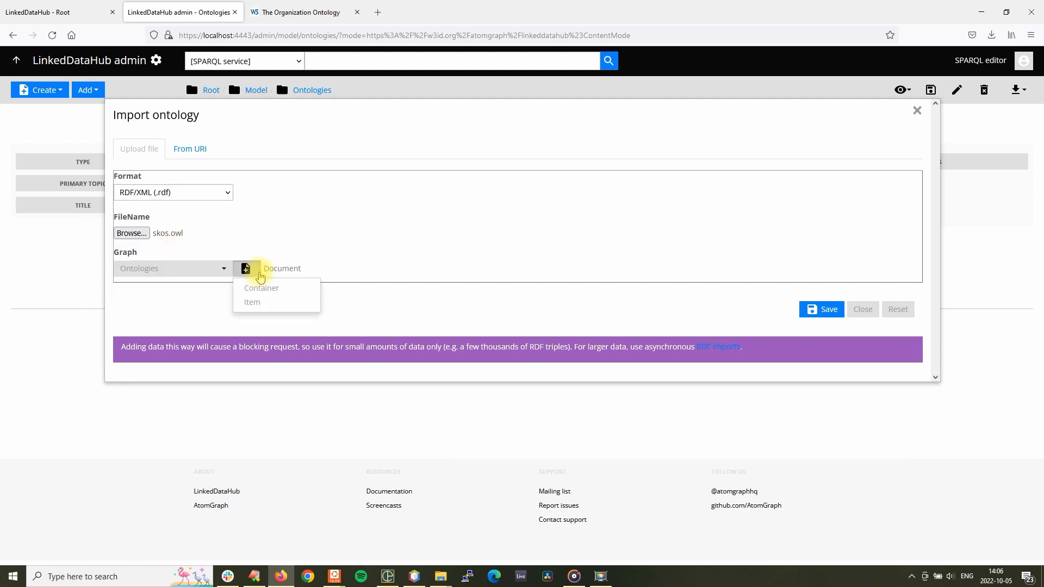
{"action": "left_click", "coordinate": [259, 307]}
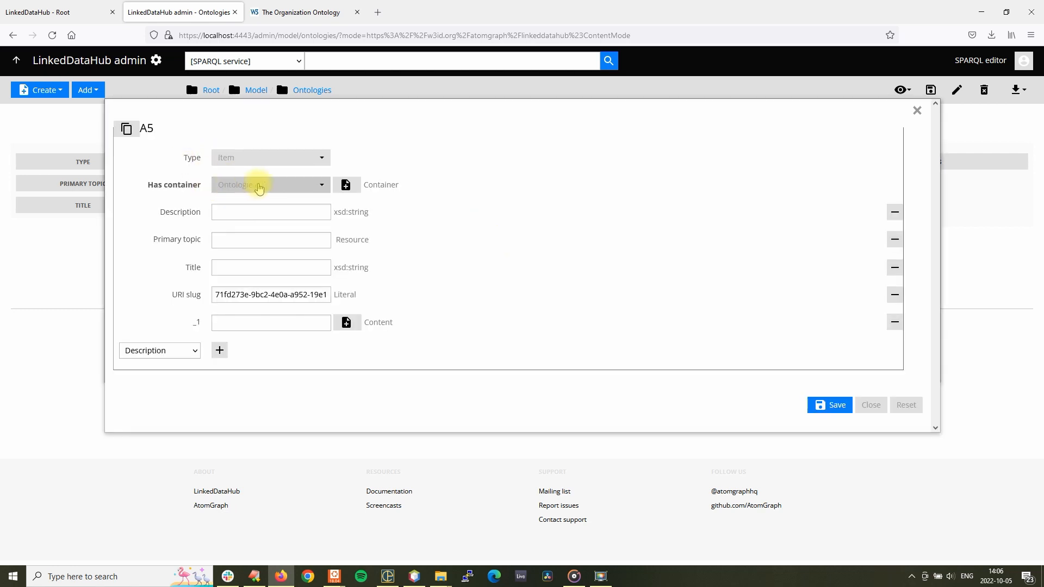
{"action": "left_click", "coordinate": [311, 269]}
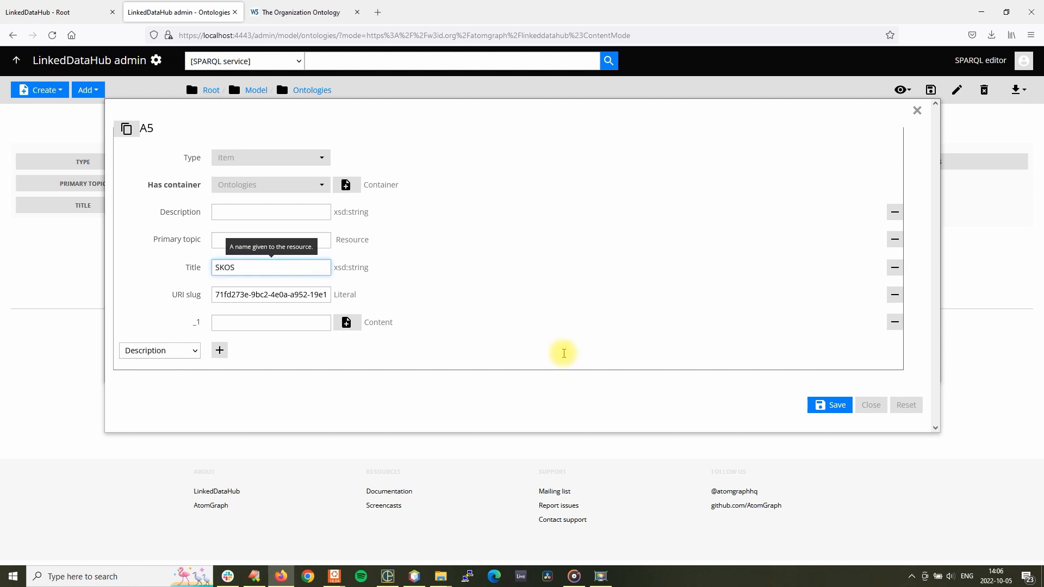
{"action": "left_click", "coordinate": [818, 405]}
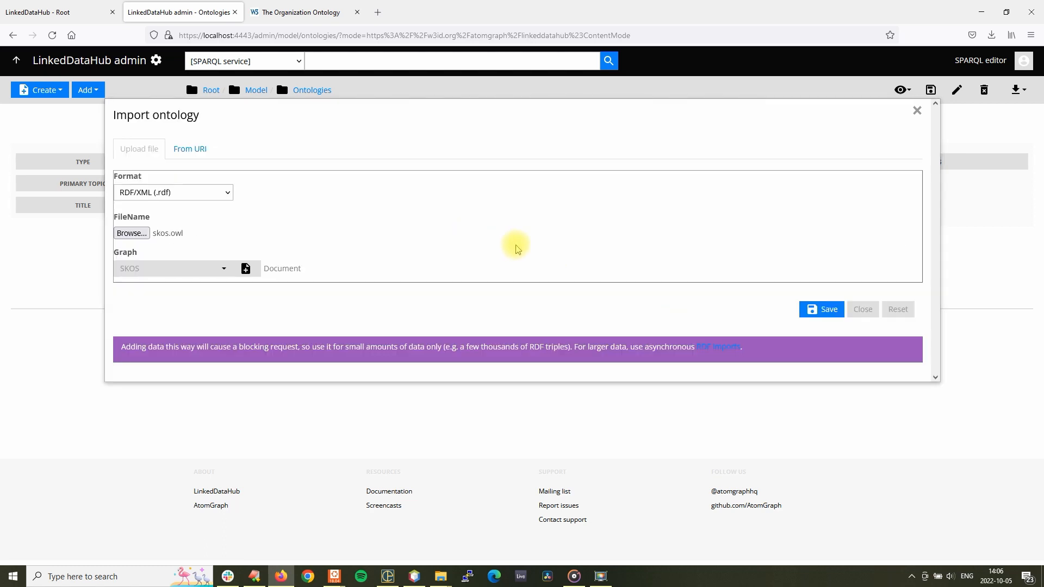
{"action": "left_click", "coordinate": [828, 309]}
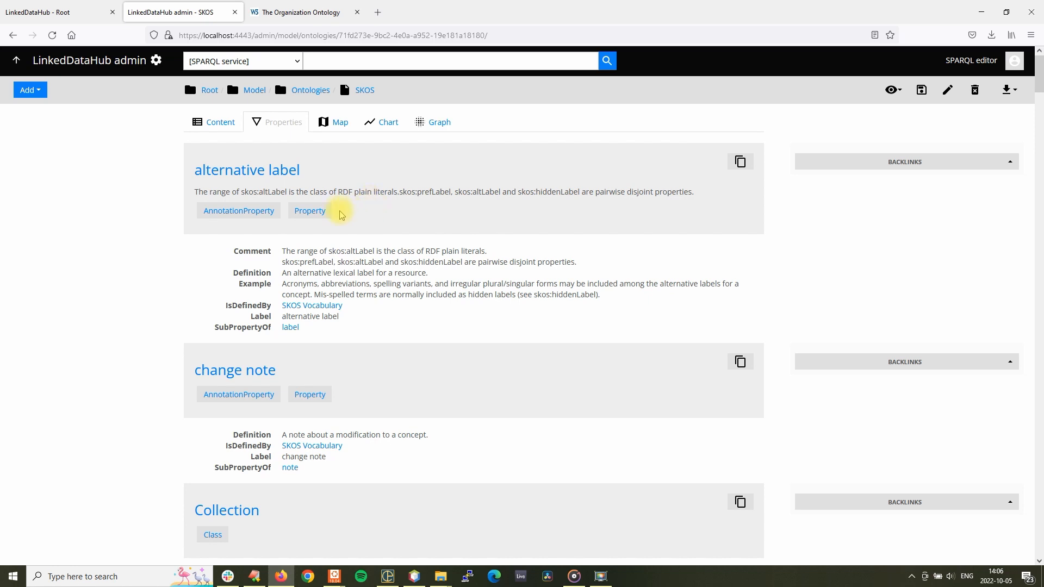
Step: Look through the imported SKOS terms down to the Concept Scheme and Concept constructors
{"action": "scroll", "coordinate": [381, 356], "scroll_direction": "down", "scroll_amount": 1}
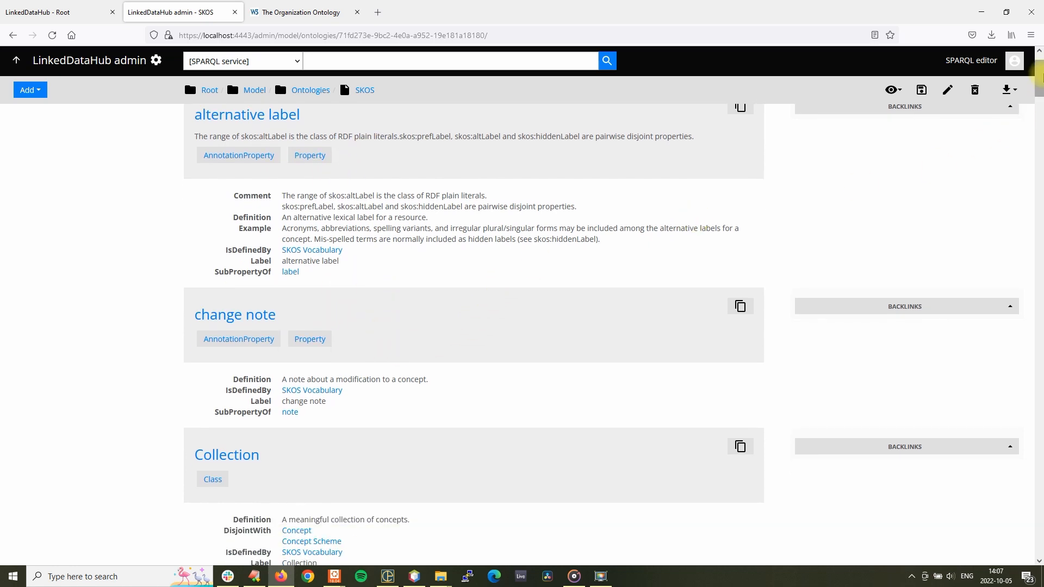
{"action": "left_click_drag", "start_coordinate": [1038, 76], "coordinate": [1039, 147]}
{"action": "scroll", "coordinate": [438, 293], "scroll_direction": "up", "scroll_amount": 3}
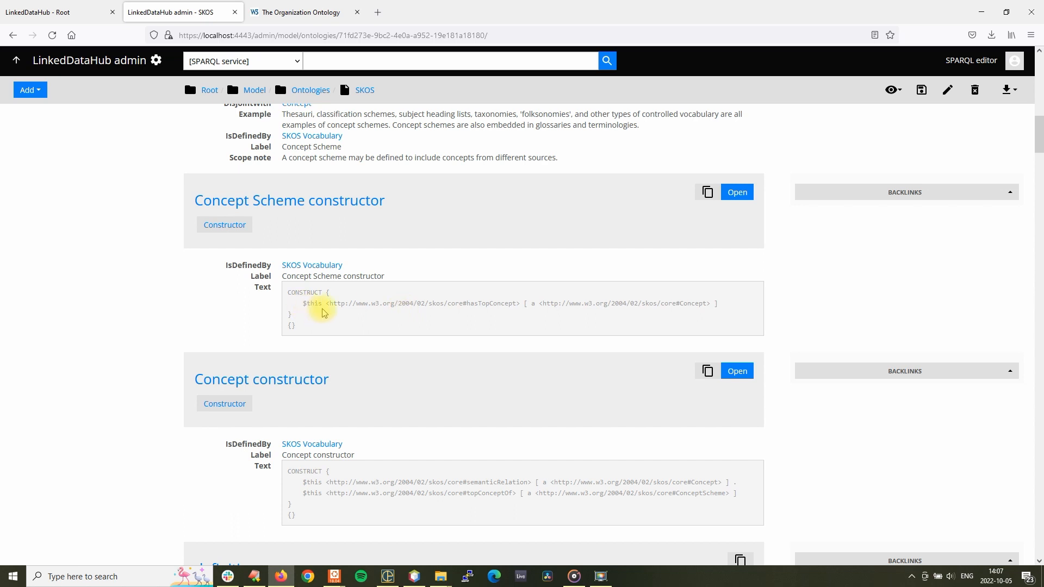
{"action": "scroll", "coordinate": [354, 310], "scroll_direction": "down", "scroll_amount": 1}
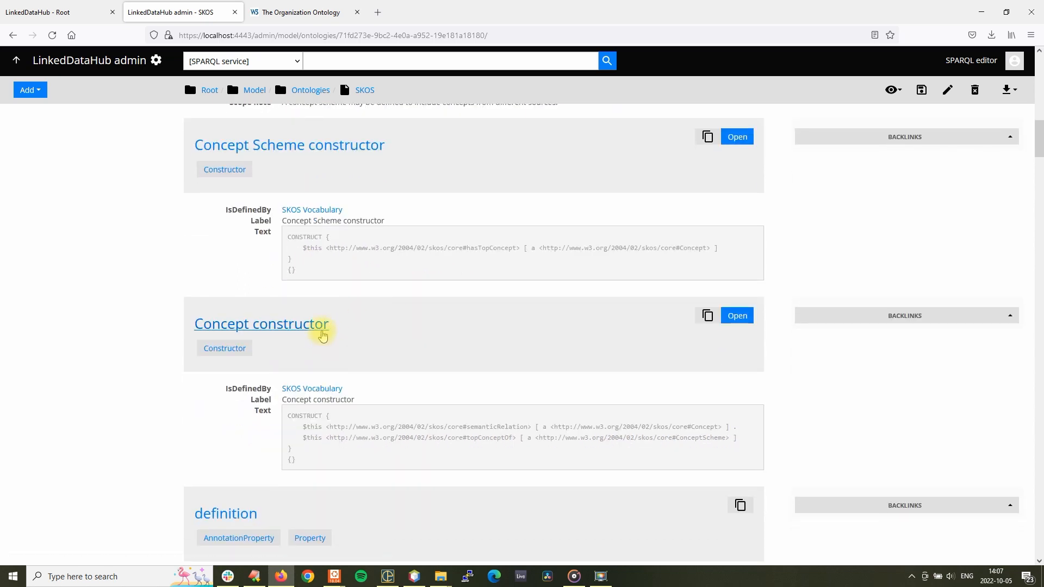
{"action": "scroll", "coordinate": [364, 332], "scroll_direction": "up", "scroll_amount": 1}
{"action": "scroll", "coordinate": [364, 331], "scroll_direction": "up", "scroll_amount": 2}
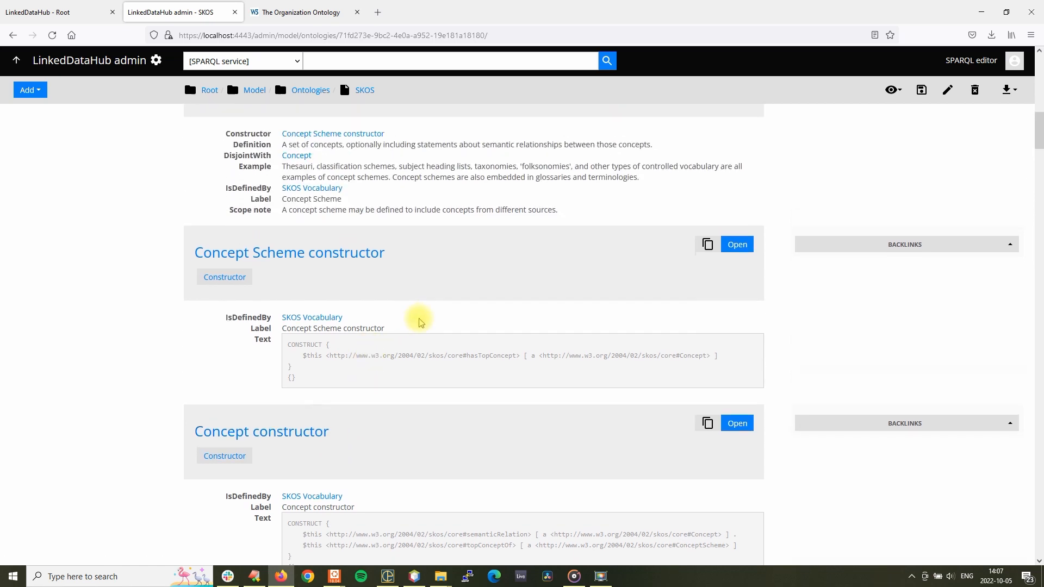
{"action": "scroll", "coordinate": [372, 326], "scroll_direction": "down", "scroll_amount": 3}
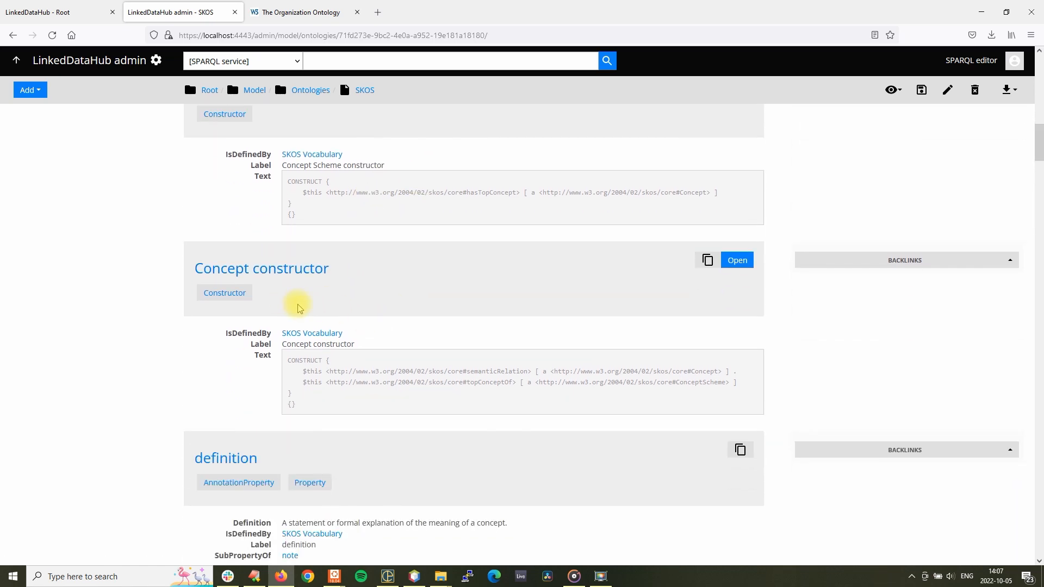
Step: Examine the Concept constructor's CONSTRUCT query, highlighting its semanticRelation and topConceptOf properties
{"action": "left_click_drag", "start_coordinate": [314, 405], "coordinate": [296, 361]}
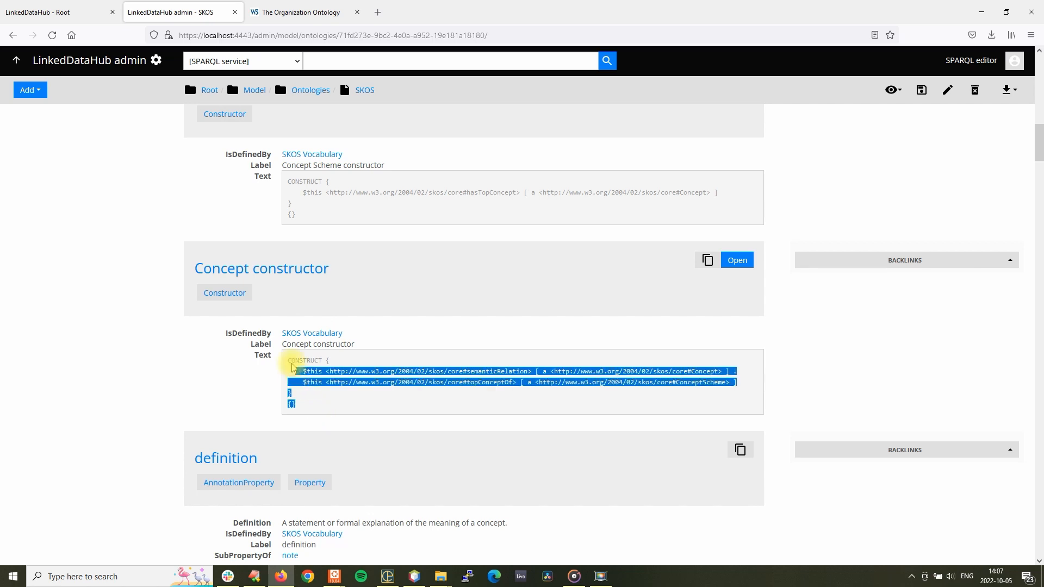
{"action": "left_click", "coordinate": [313, 372]}
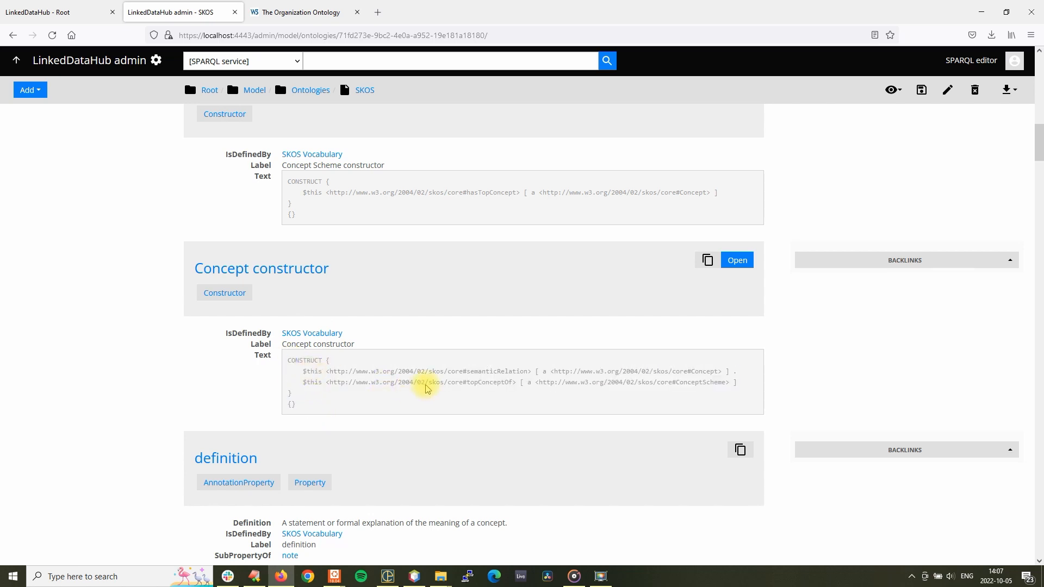
{"action": "double_click", "coordinate": [511, 372]}
{"action": "triple_click", "coordinate": [511, 371]}
{"action": "left_click", "coordinate": [501, 380]}
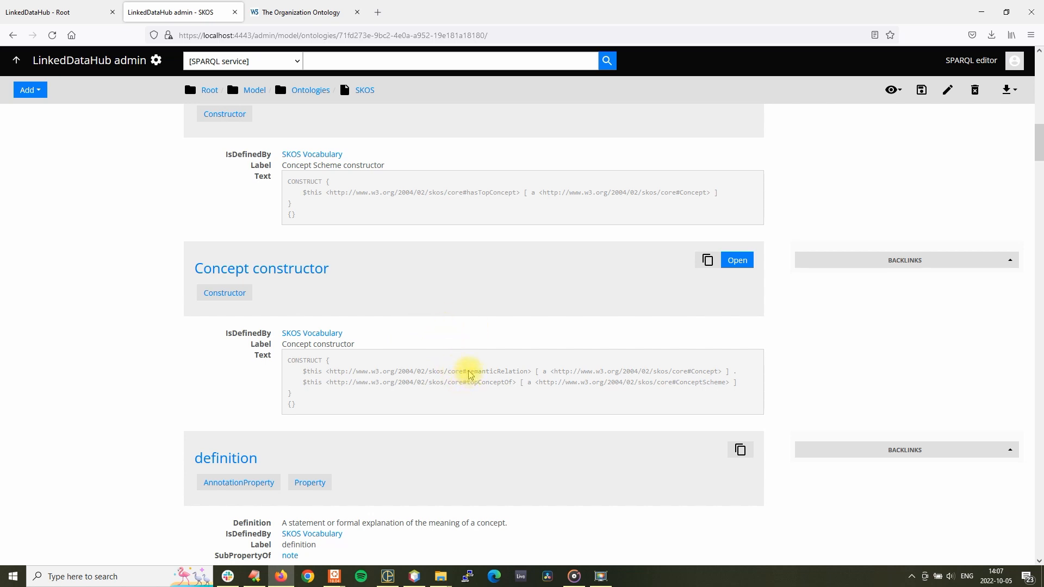
{"action": "left_click_drag", "start_coordinate": [467, 371], "coordinate": [531, 375]}
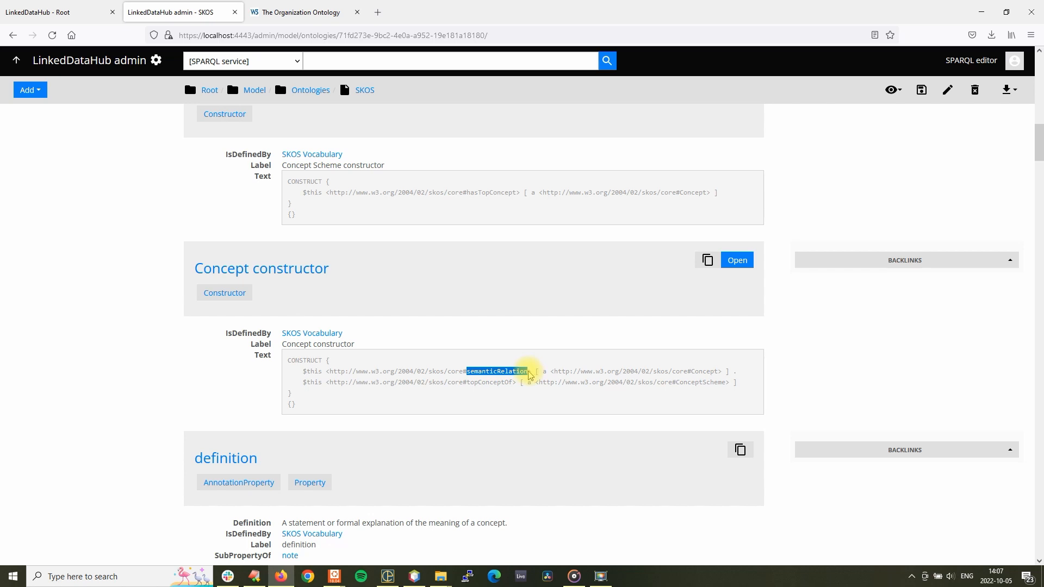
{"action": "left_click", "coordinate": [492, 394]}
{"action": "left_click_drag", "start_coordinate": [468, 384], "coordinate": [494, 384]}
{"action": "left_click", "coordinate": [486, 386]}
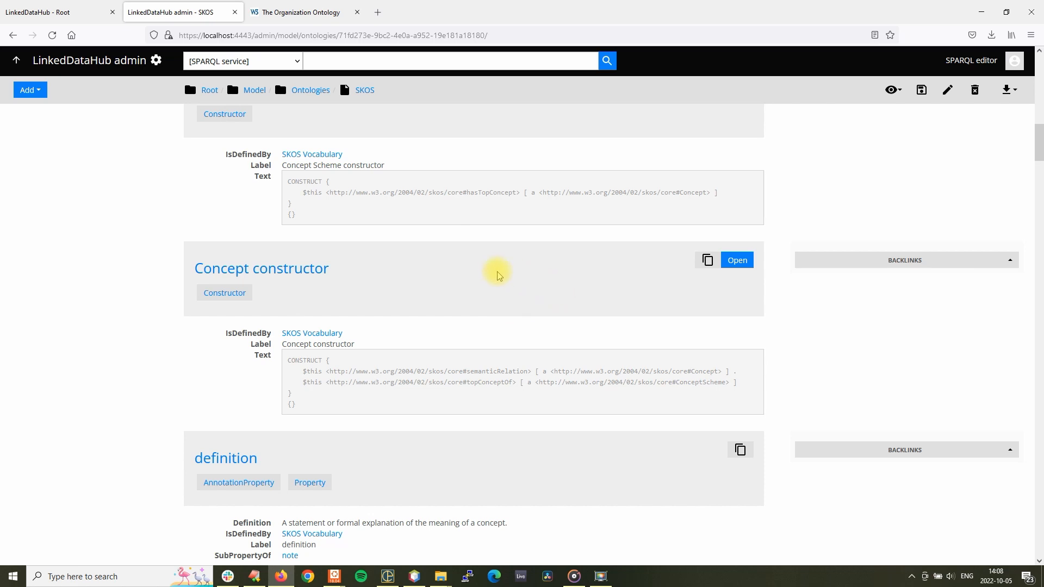
Step: Return to the Ontologies container and open the Namespace ontology document for editing
{"action": "left_click", "coordinate": [310, 90]}
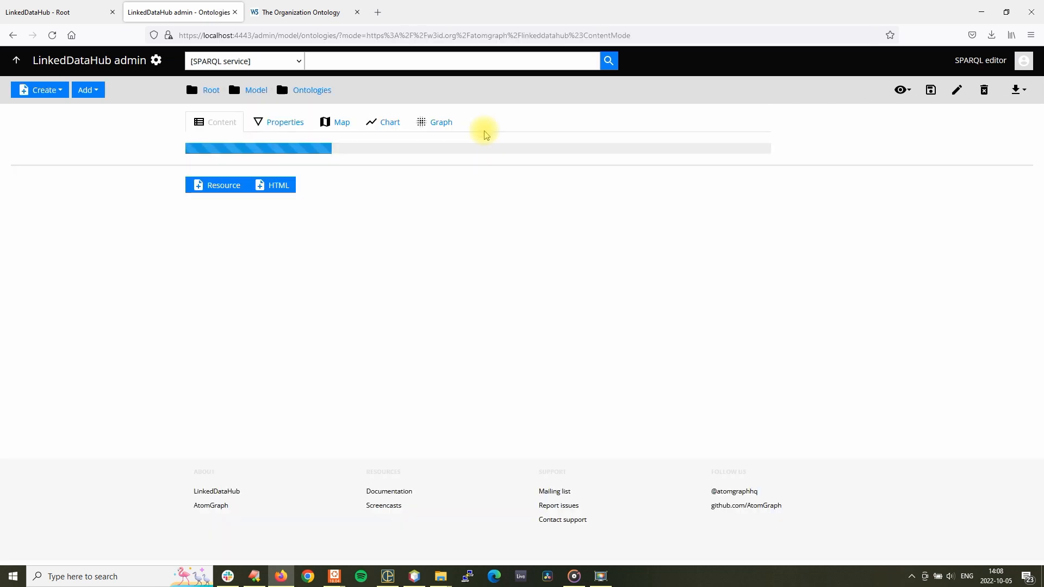
{"action": "left_click", "coordinate": [233, 191]}
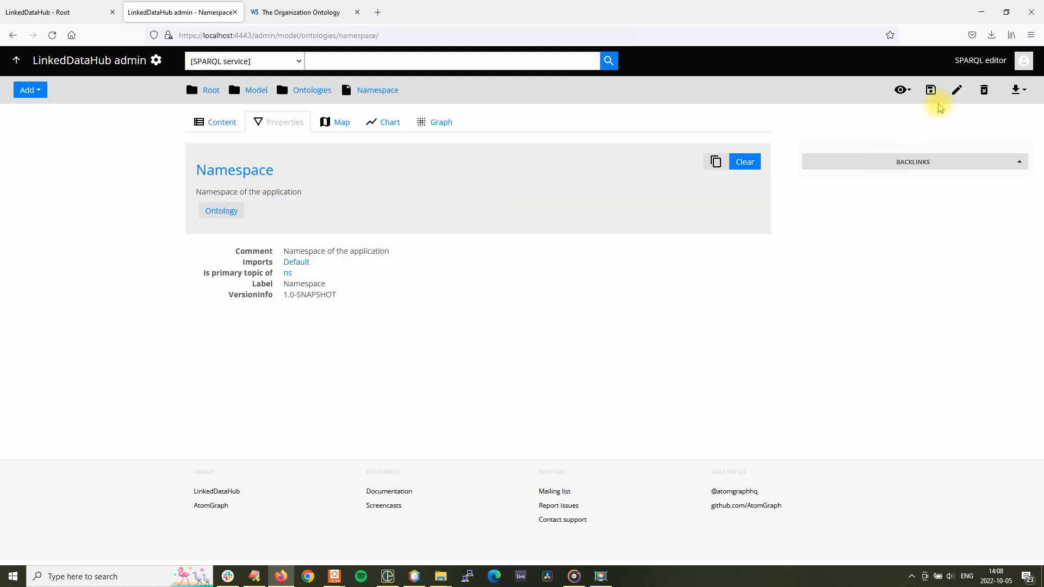
{"action": "left_click", "coordinate": [956, 93]}
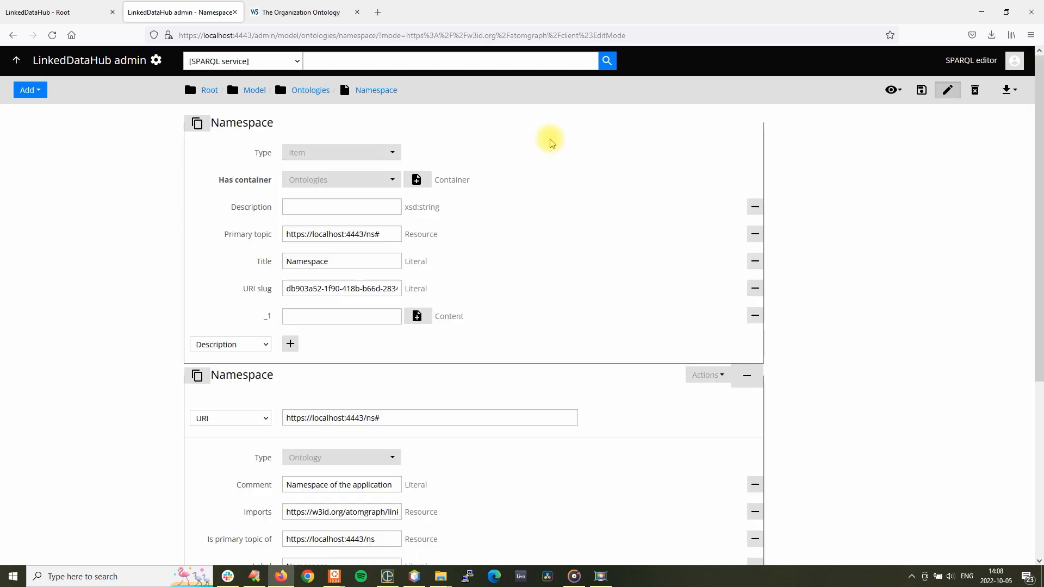
Step: Add an Imports property with SKOS Vocabulary to the Namespace ontology, save it, and clear the ontology
{"action": "scroll", "coordinate": [552, 143], "scroll_direction": "down", "scroll_amount": 5}
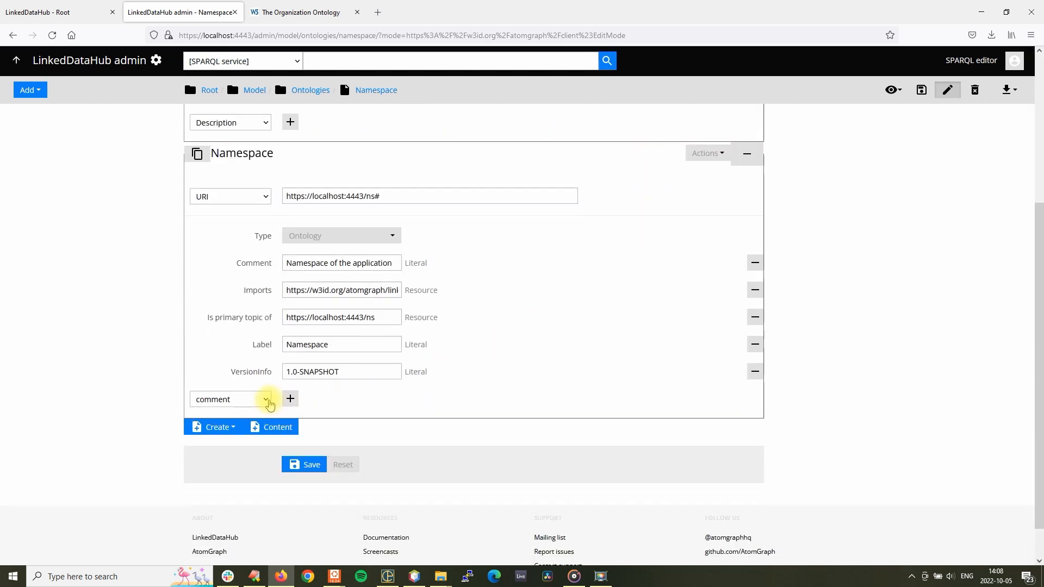
{"action": "left_click", "coordinate": [269, 404]}
{"action": "left_click", "coordinate": [226, 430]}
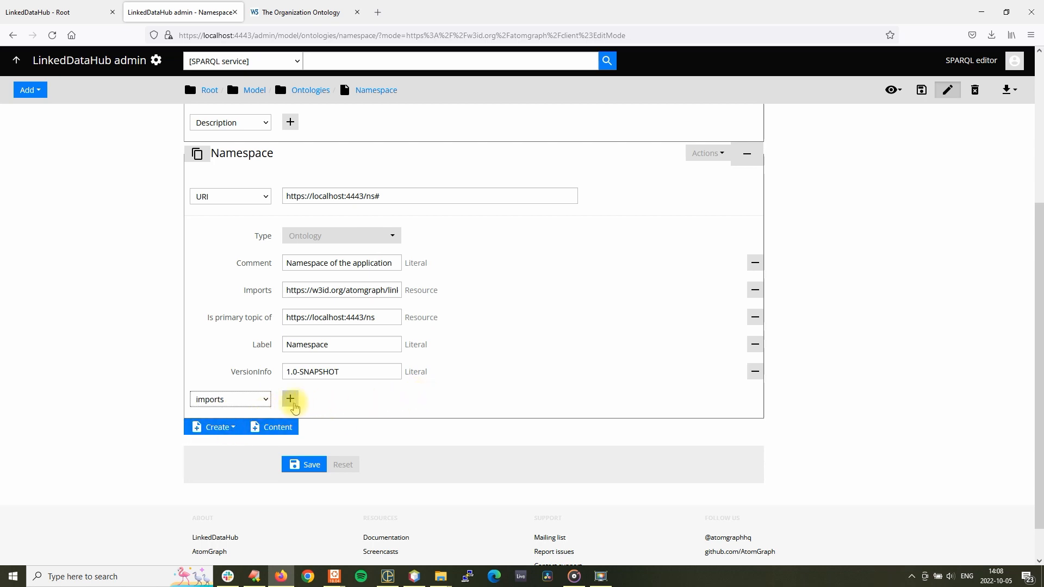
{"action": "left_click", "coordinate": [291, 401]}
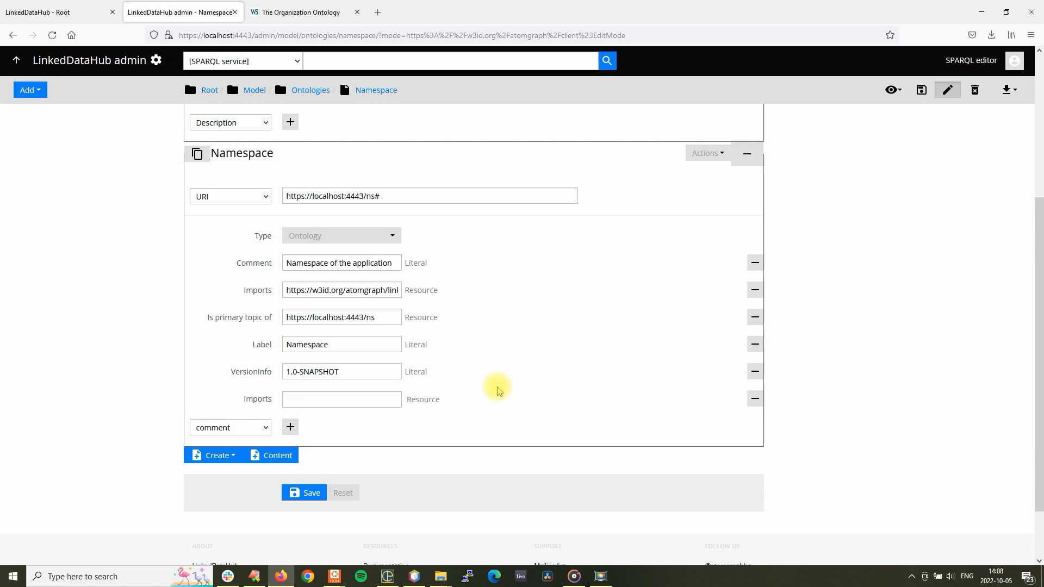
{"action": "left_click", "coordinate": [383, 401]}
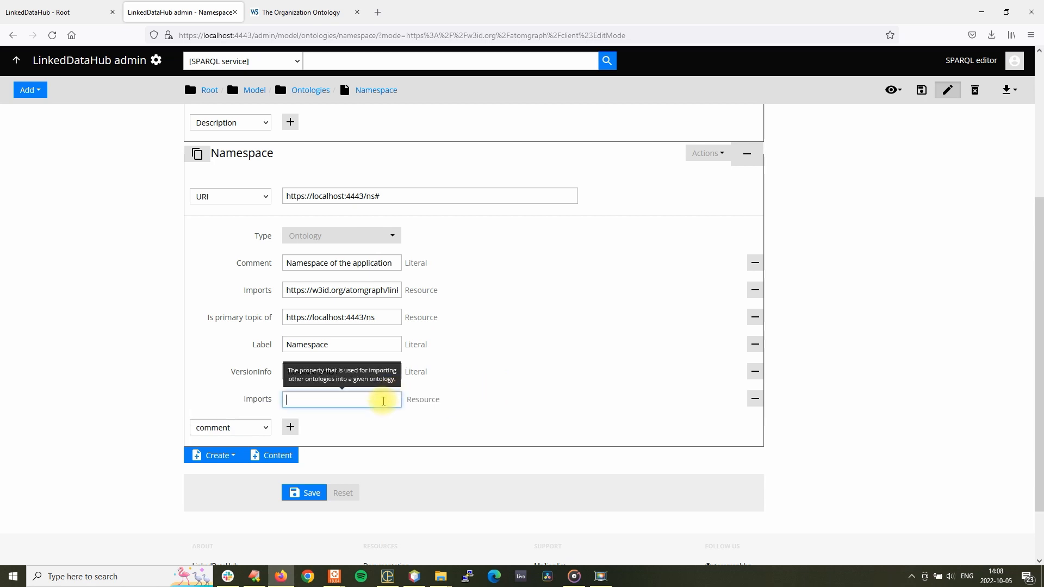
{"action": "type", "text": "skos"}
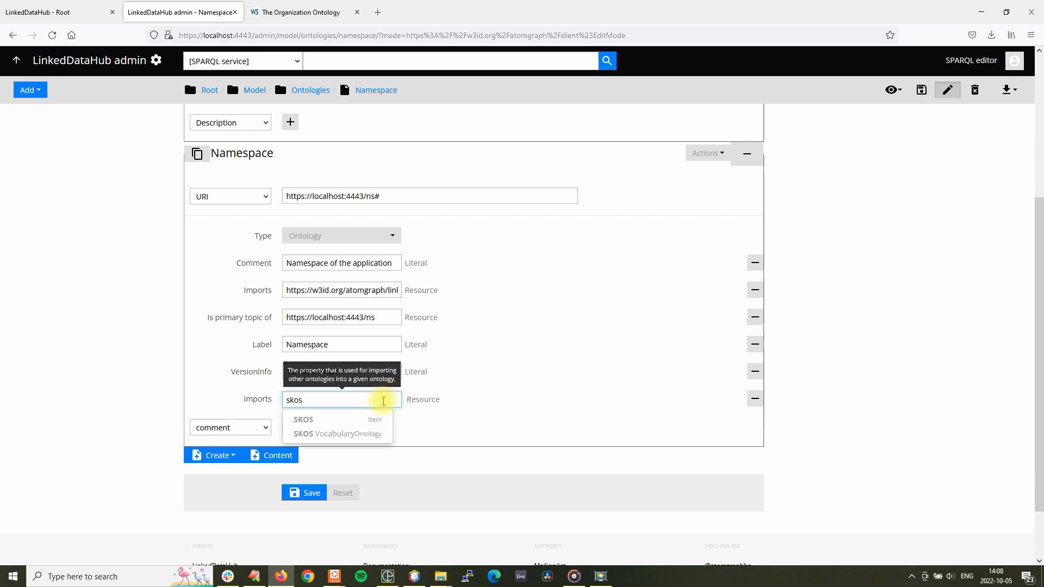
{"action": "left_click", "coordinate": [373, 422]}
{"action": "scroll", "coordinate": [575, 308], "scroll_direction": "down", "scroll_amount": 1}
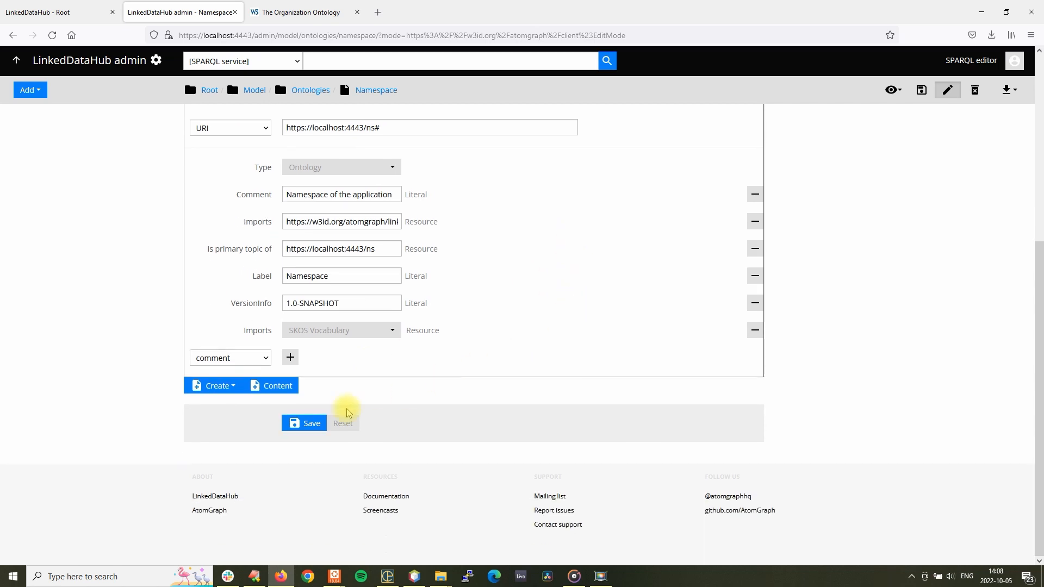
{"action": "left_click", "coordinate": [300, 424]}
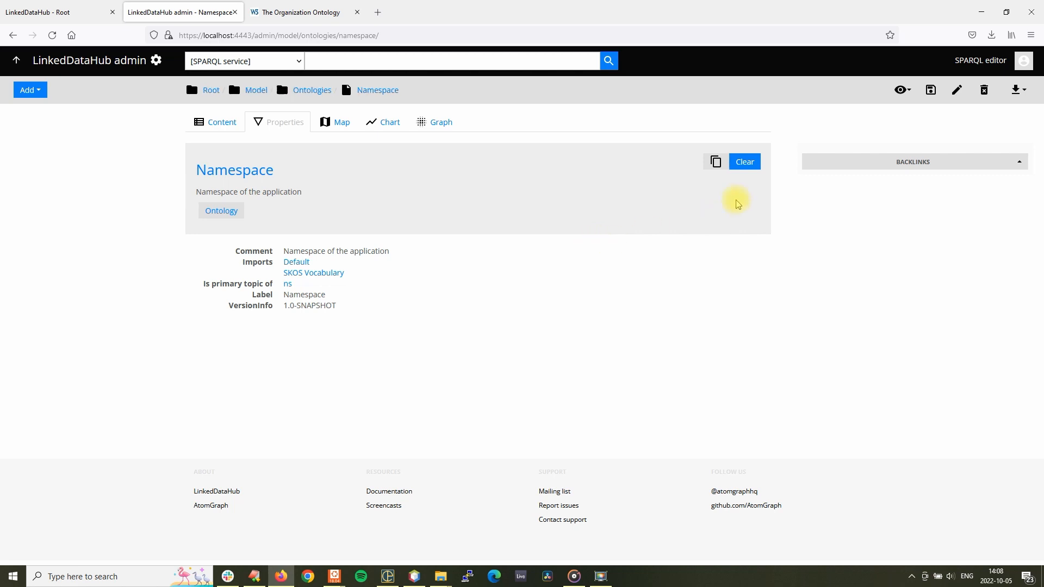
{"action": "left_click", "coordinate": [751, 167]}
Step: Switch to the end-user application's Root document and create a container titled Concepts there
{"action": "left_click", "coordinate": [63, 13]}
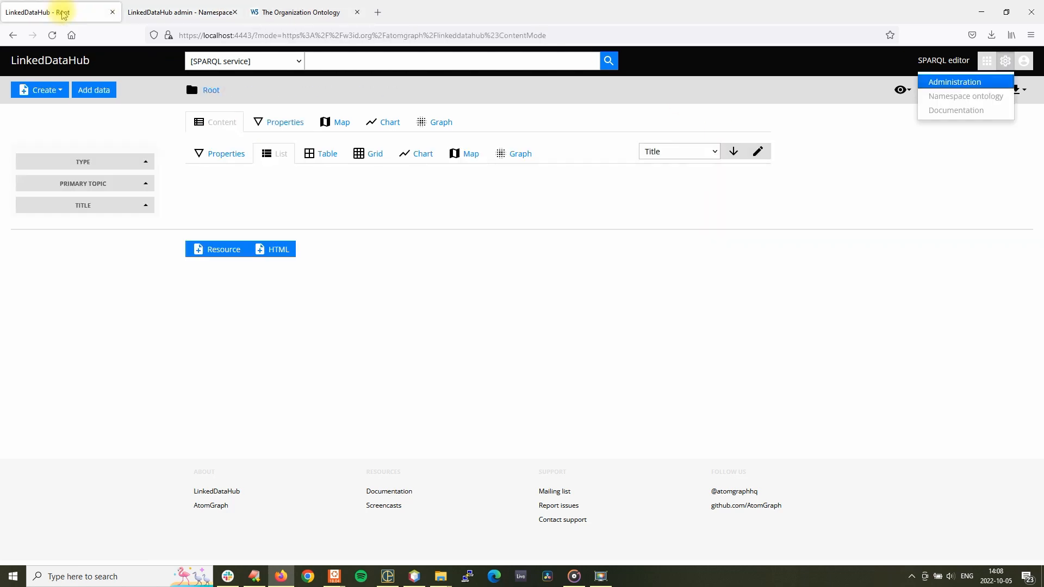
{"action": "left_click", "coordinate": [410, 88]}
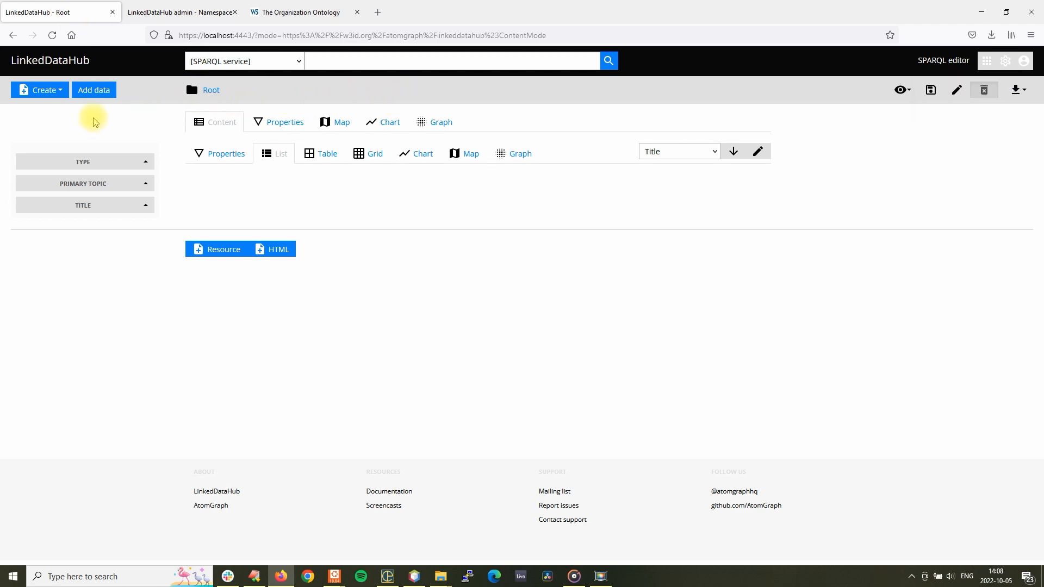
{"action": "left_click", "coordinate": [59, 98]}
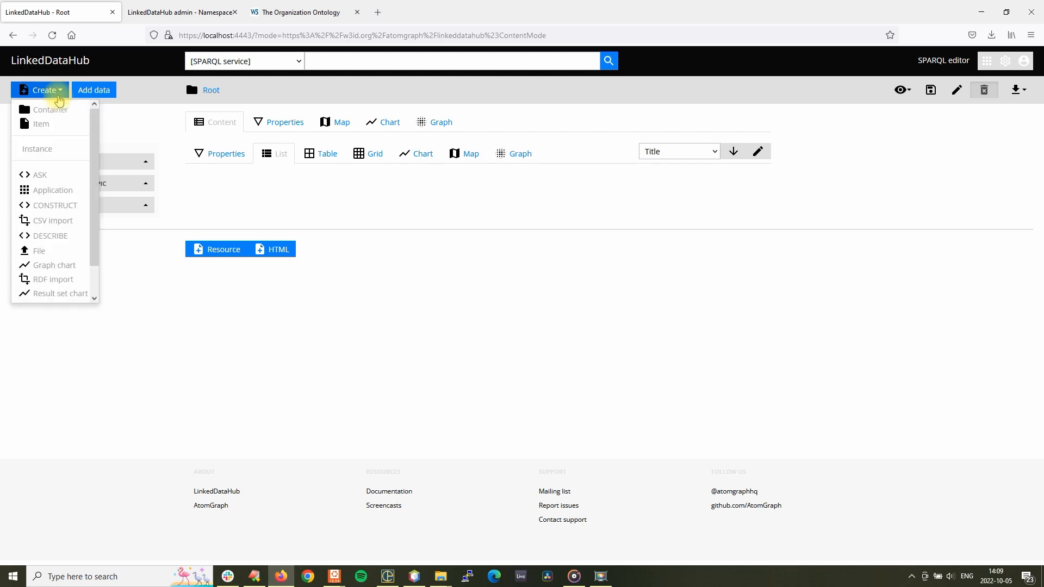
{"action": "left_click", "coordinate": [50, 109]}
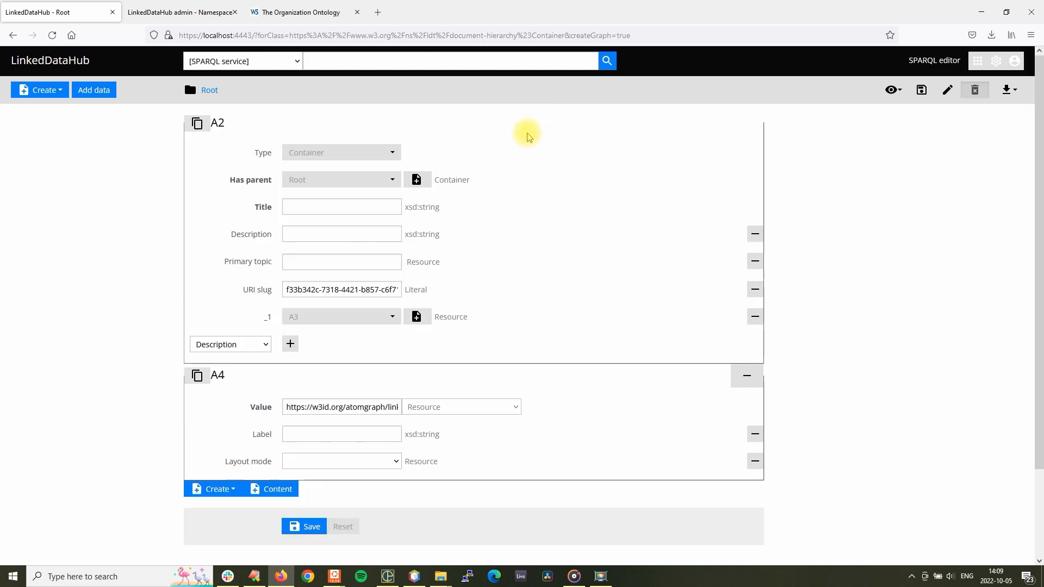
{"action": "left_click", "coordinate": [388, 210]}
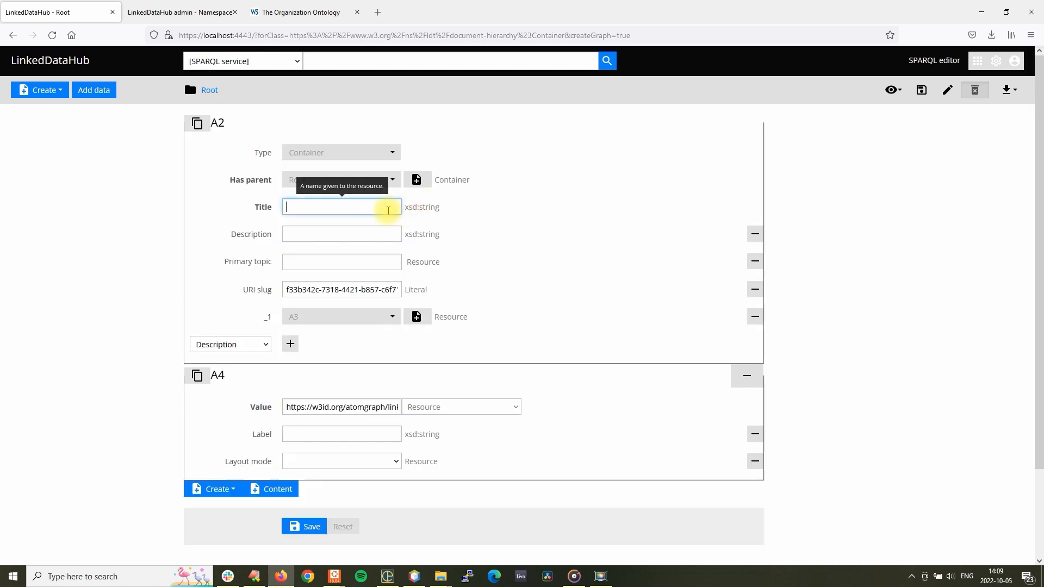
{"action": "type", "text": "Concepts"}
{"action": "left_click", "coordinate": [315, 527]}
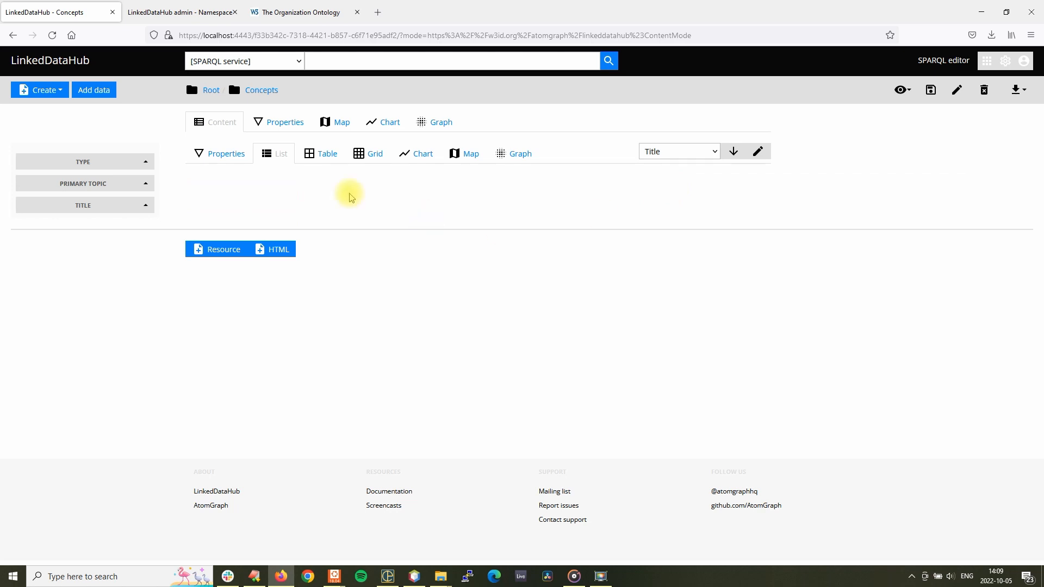
Step: Create a new instance in the Concepts container and set its type to Concept
{"action": "left_click", "coordinate": [65, 94]}
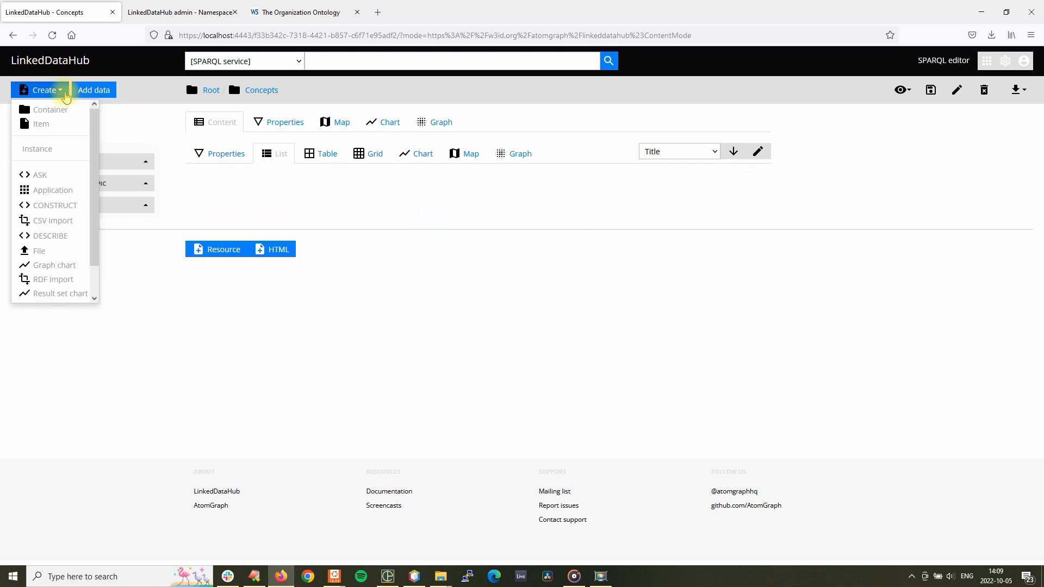
{"action": "left_click", "coordinate": [43, 150]}
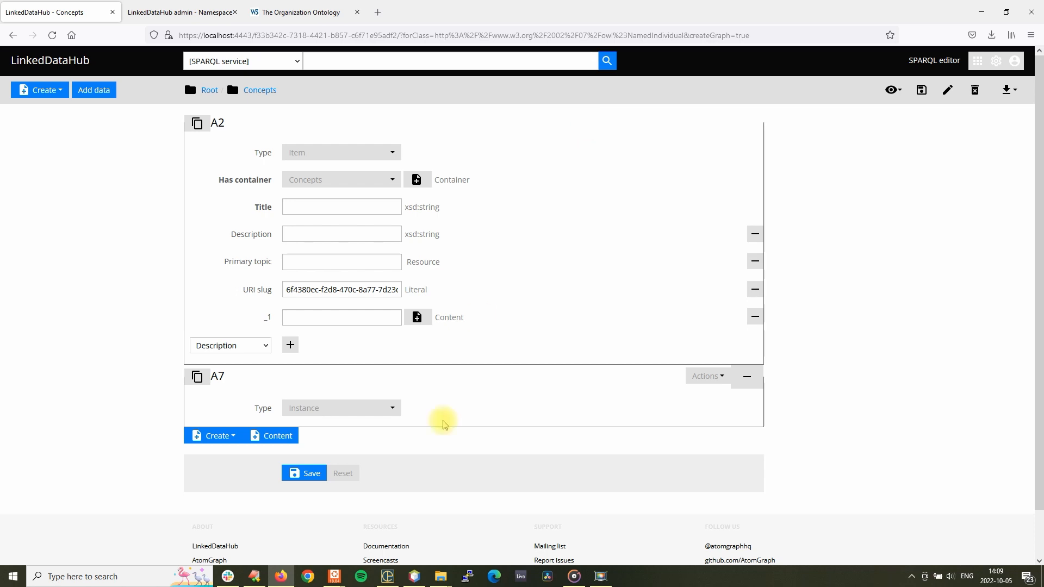
{"action": "left_click", "coordinate": [359, 409]}
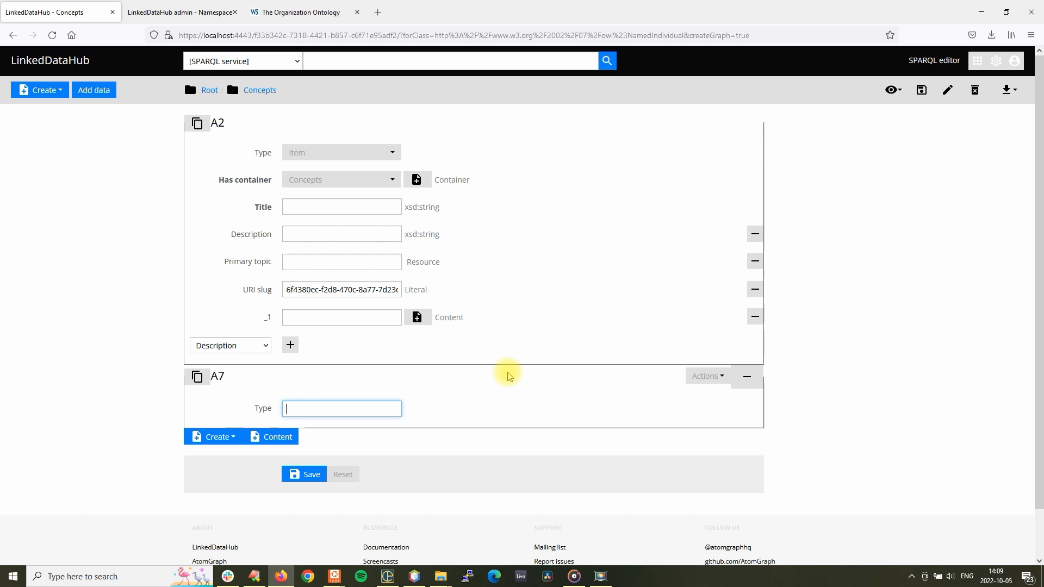
{"action": "type", "text": "conce"}
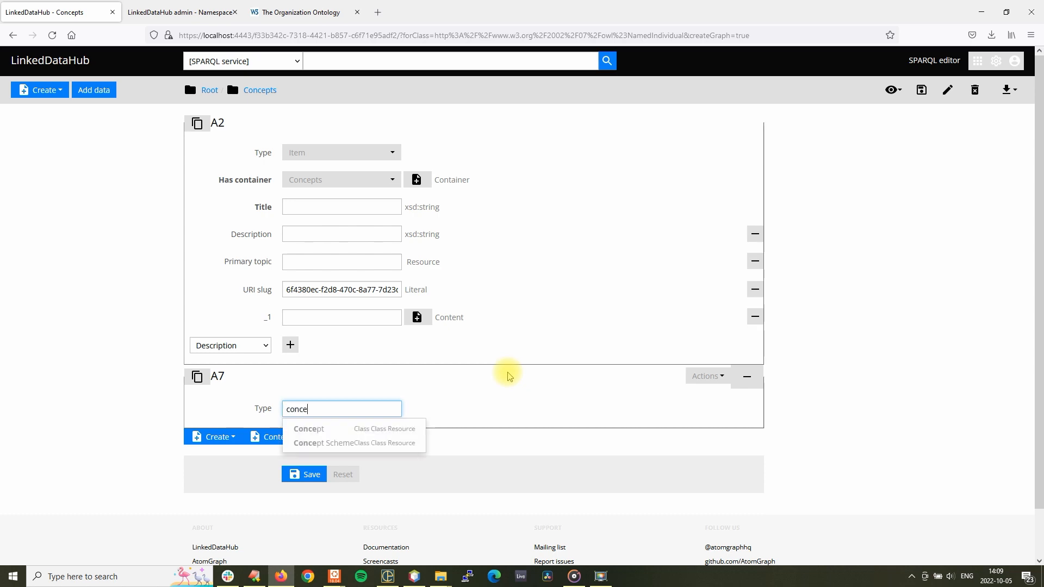
{"action": "left_click", "coordinate": [332, 432]}
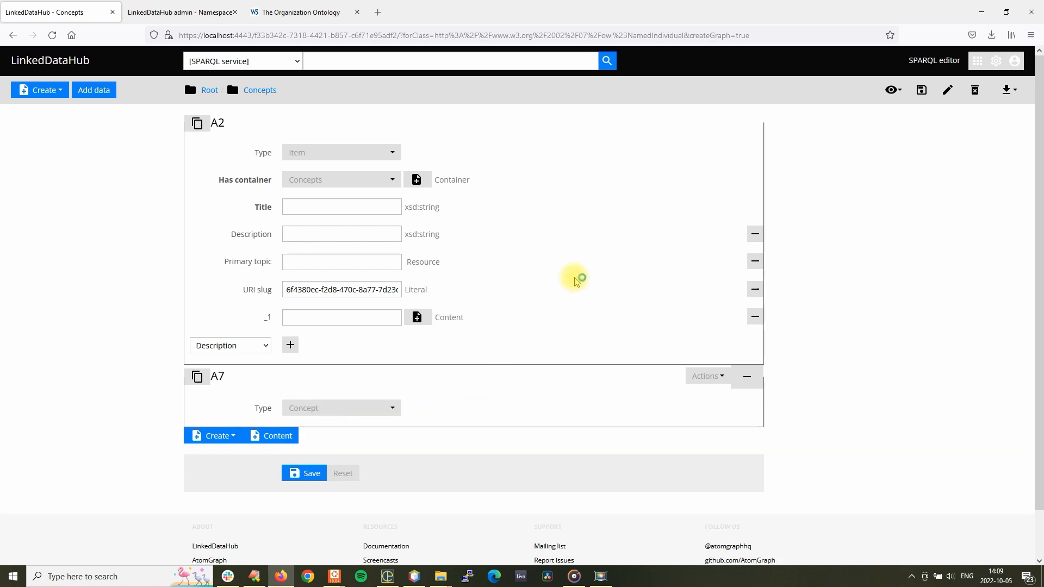
Step: Title the new item Test concept, leave the concept's own properties empty, and save the document
{"action": "scroll", "coordinate": [576, 281], "scroll_direction": "down", "scroll_amount": 3}
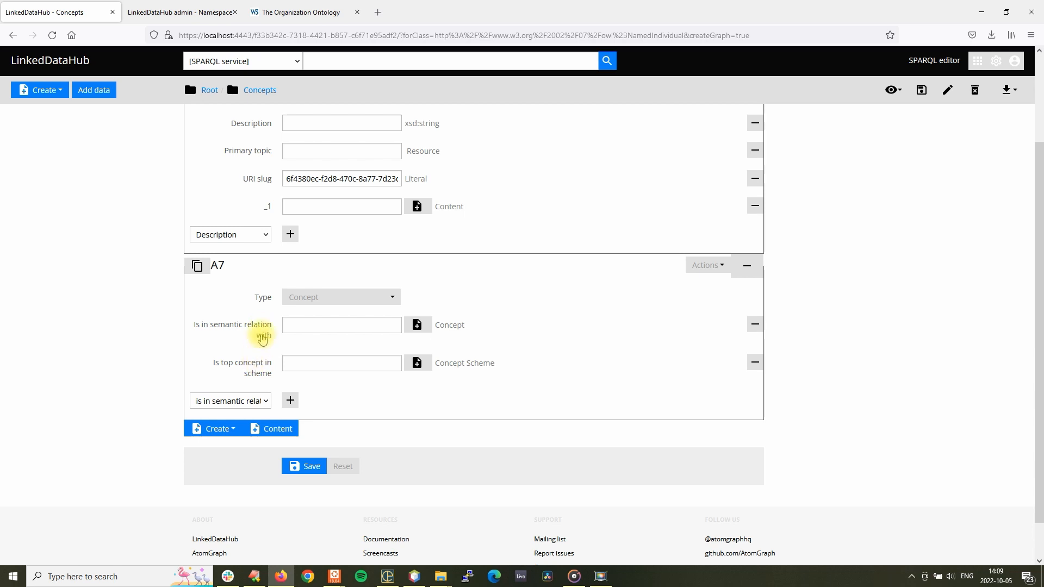
{"action": "scroll", "coordinate": [618, 342], "scroll_direction": "up", "scroll_amount": 3}
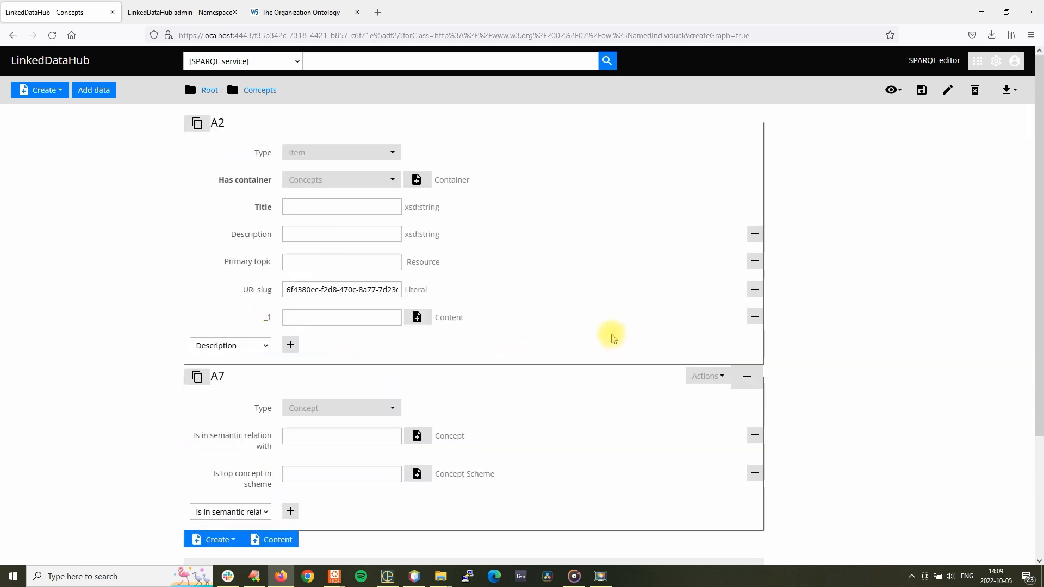
{"action": "scroll", "coordinate": [610, 333], "scroll_direction": "down", "scroll_amount": 2}
{"action": "scroll", "coordinate": [485, 267], "scroll_direction": "up", "scroll_amount": 2}
{"action": "left_click", "coordinate": [374, 212]}
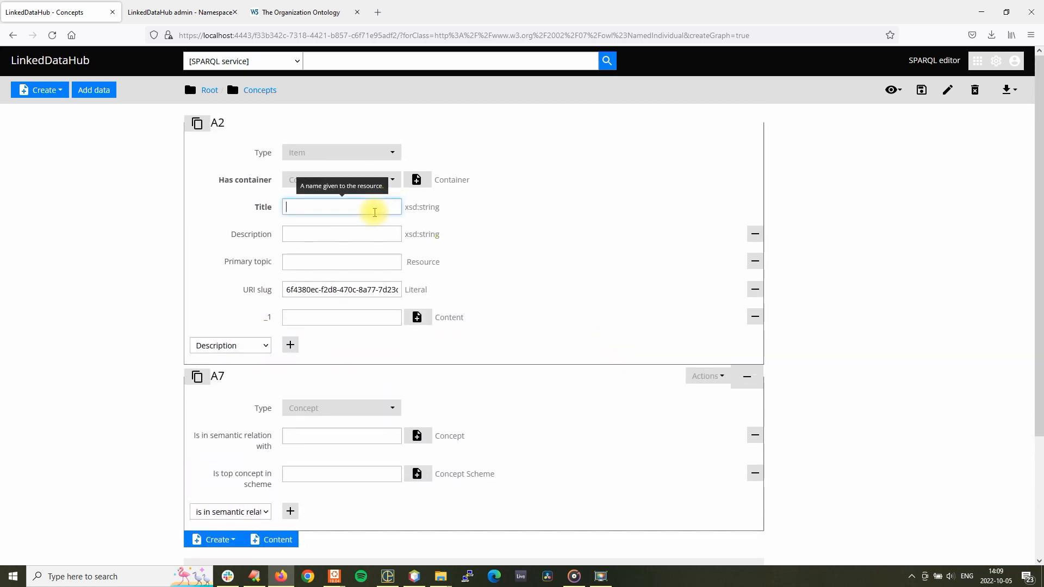
{"action": "type", "text": "Test concept"}
{"action": "left_click", "coordinate": [363, 262]}
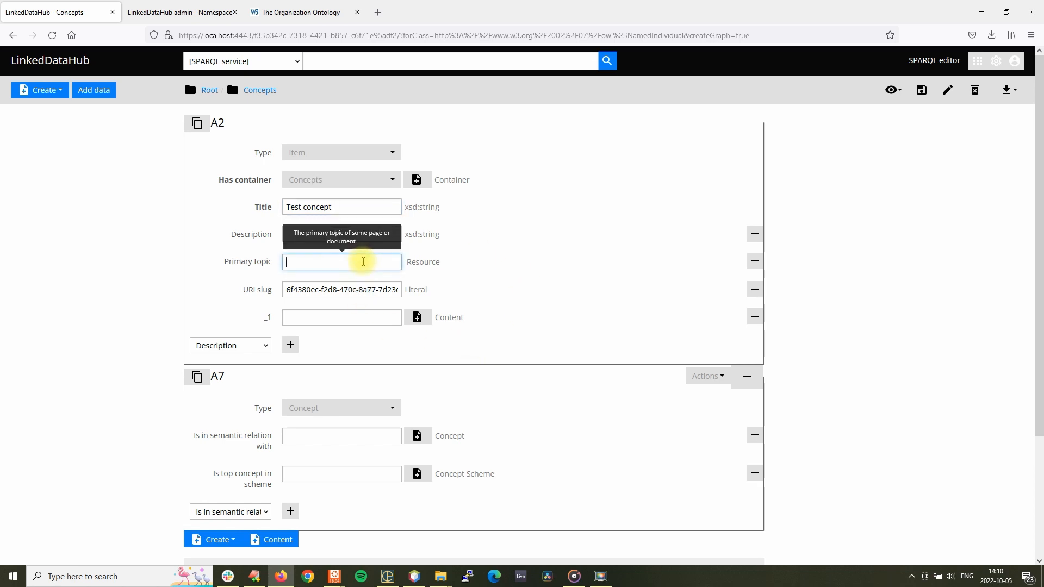
{"action": "scroll", "coordinate": [525, 284], "scroll_direction": "down", "scroll_amount": 2}
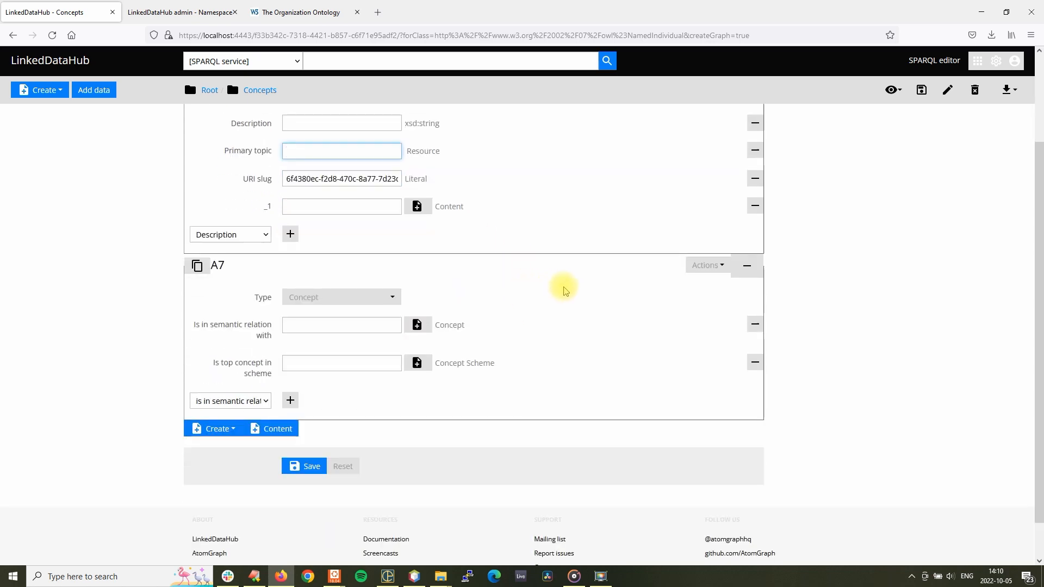
{"action": "left_click", "coordinate": [305, 472]}
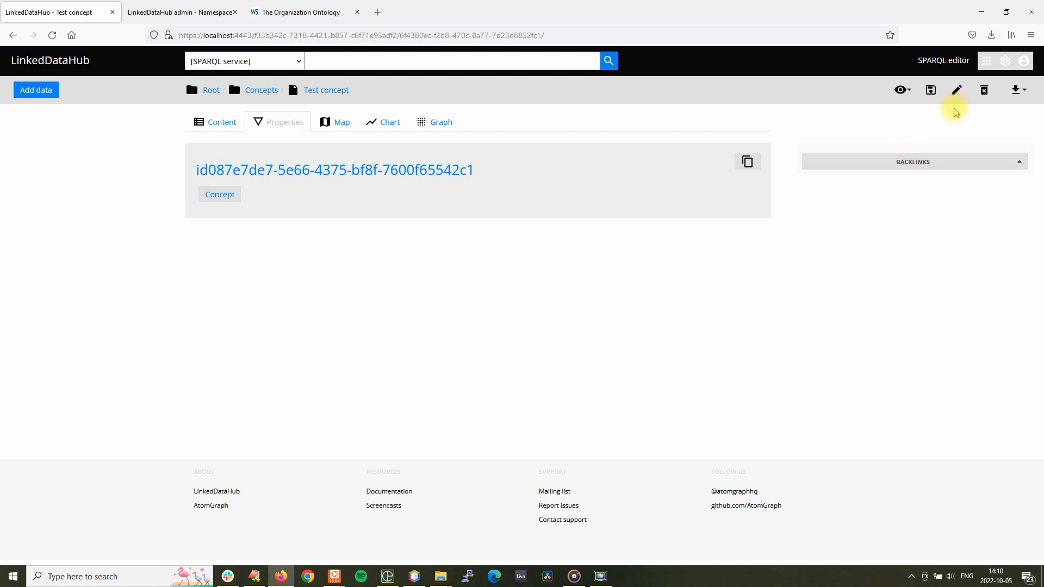
Step: Open Test concept in edit mode, check the concept's two relation properties, and open the Concept constructor editor
{"action": "left_click", "coordinate": [956, 89]}
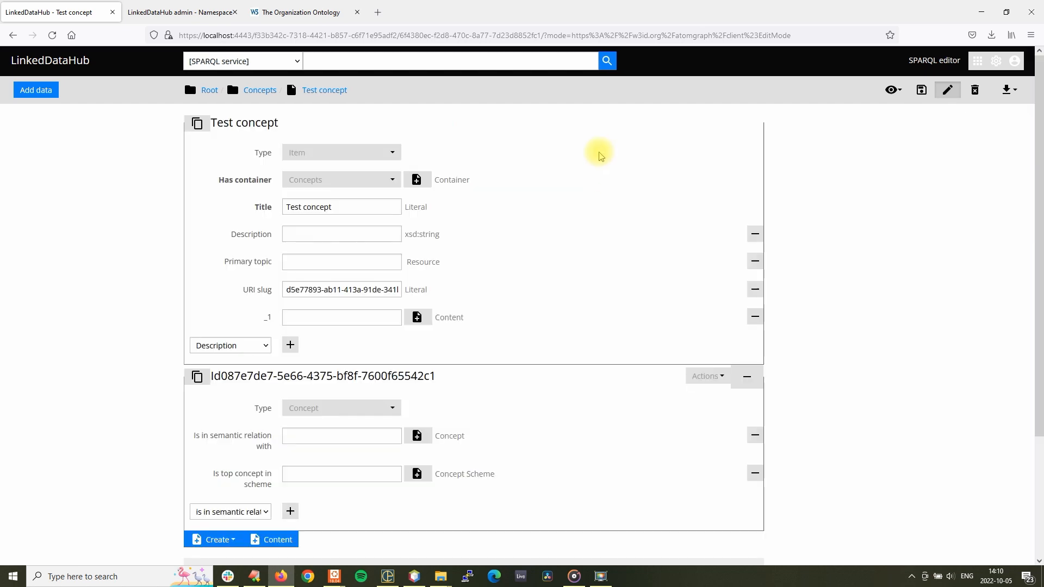
{"action": "scroll", "coordinate": [606, 193], "scroll_direction": "down", "scroll_amount": 2}
{"action": "scroll", "coordinate": [606, 187], "scroll_direction": "up", "scroll_amount": 2}
{"action": "scroll", "coordinate": [652, 255], "scroll_direction": "down", "scroll_amount": 2}
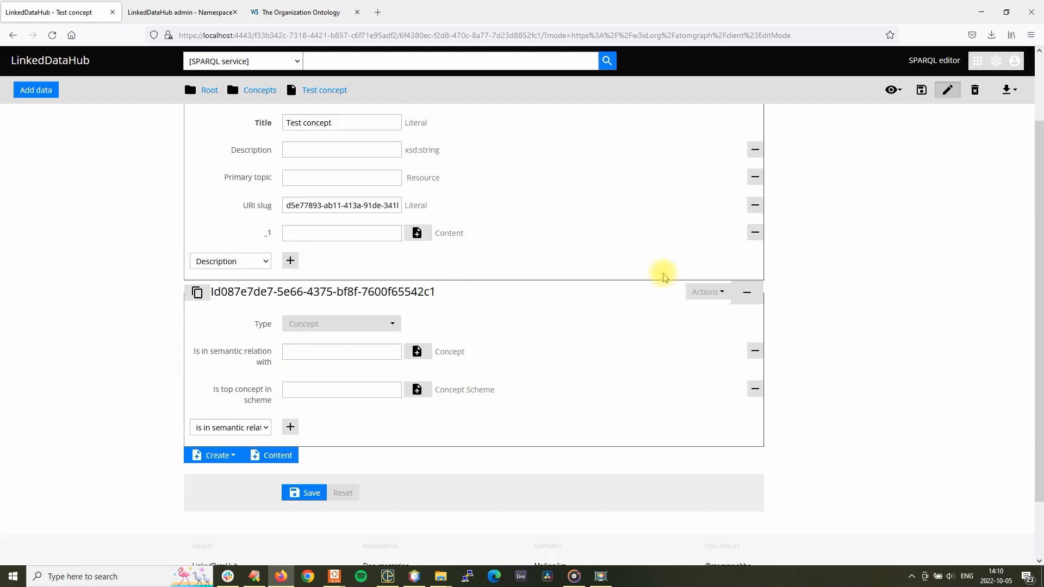
{"action": "left_click", "coordinate": [250, 326]}
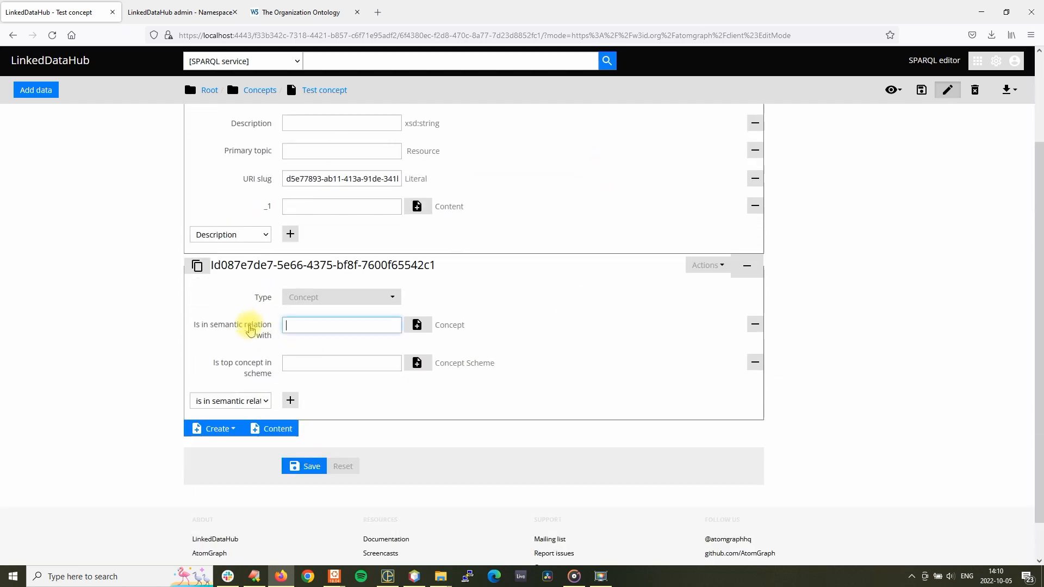
{"action": "left_click", "coordinate": [247, 370]}
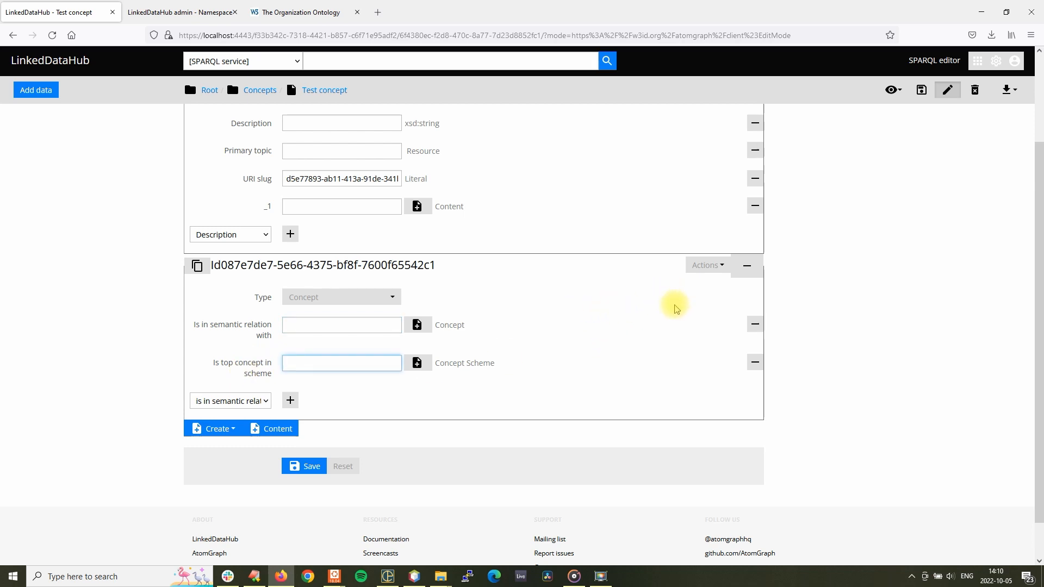
{"action": "left_click", "coordinate": [714, 272]}
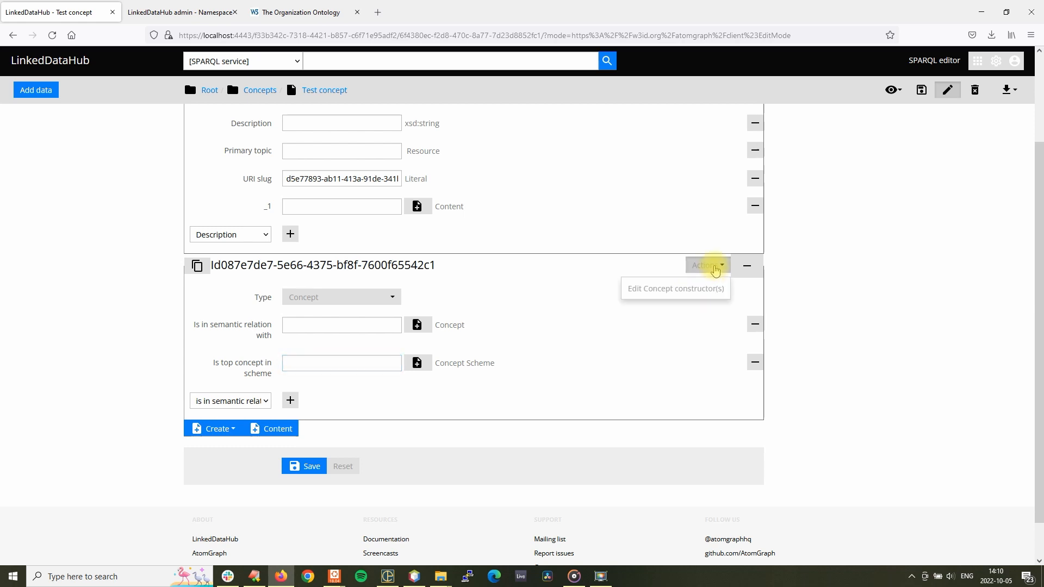
{"action": "left_click", "coordinate": [689, 295]}
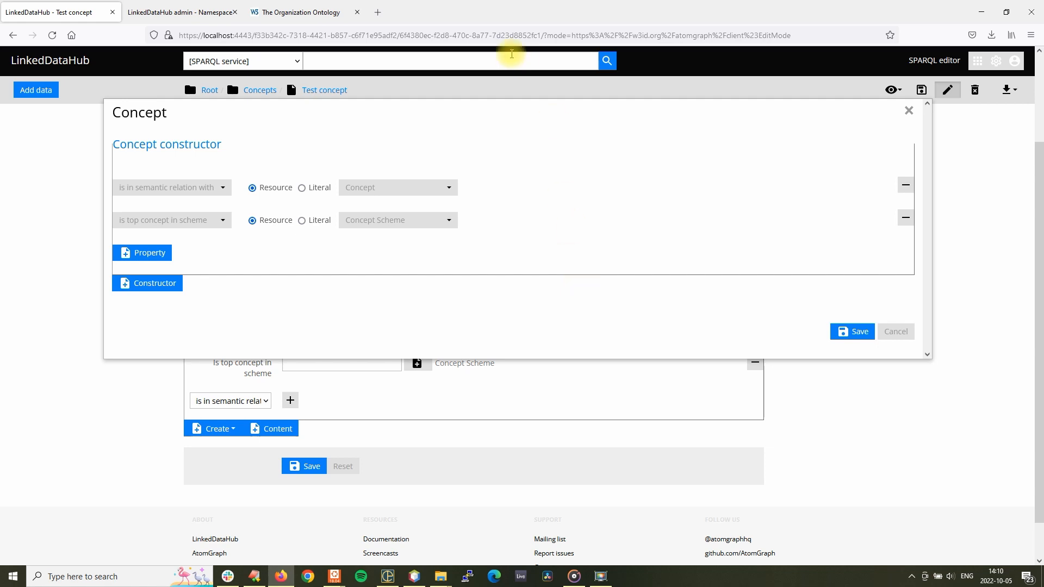
Step: Return to the admin application's Ontologies, open the SKOS document, and examine its Concept Scheme and Concept constructors
{"action": "left_click", "coordinate": [216, 4]}
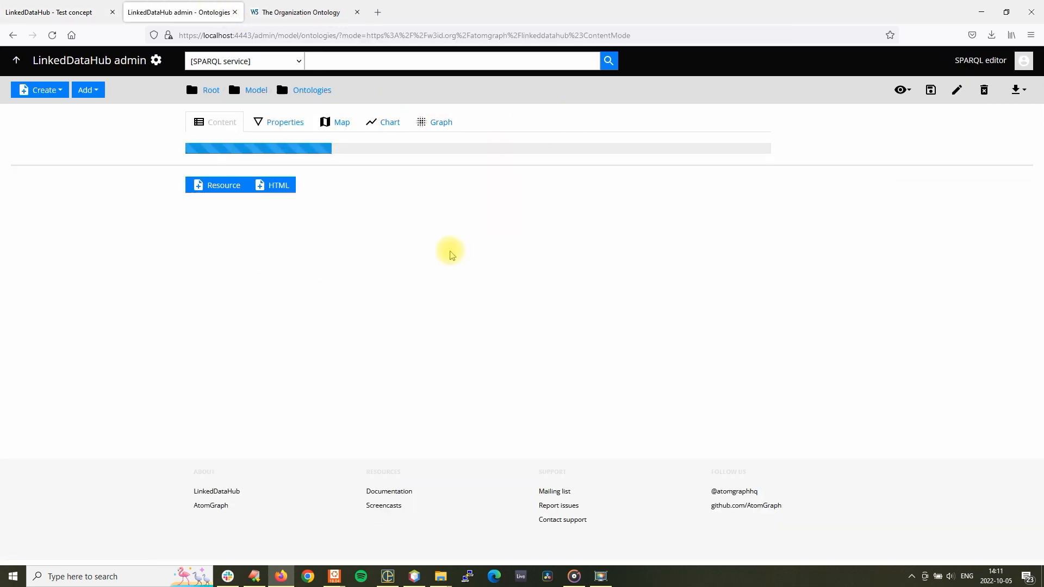
{"action": "left_click", "coordinate": [239, 335]}
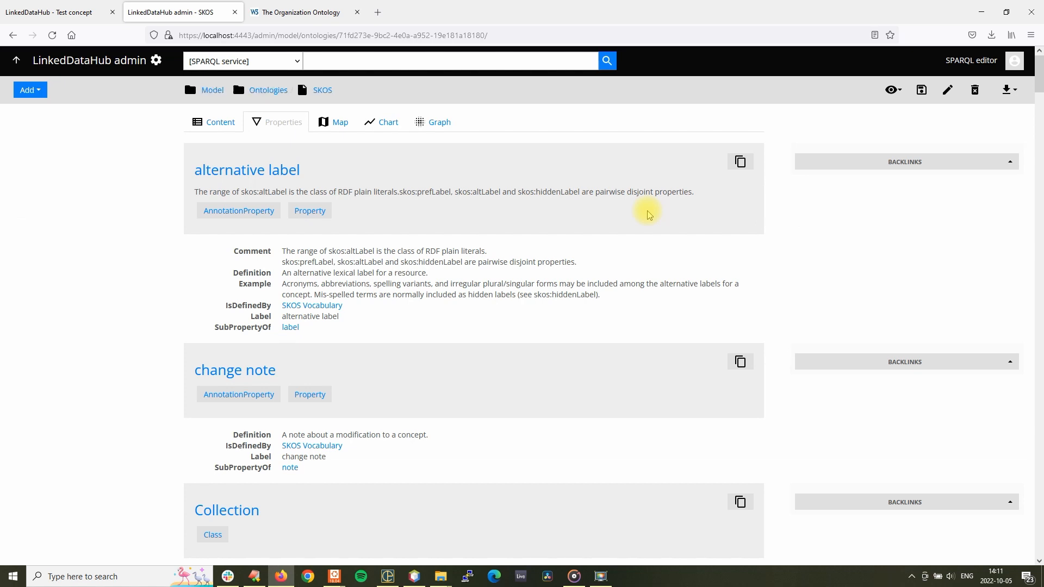
{"action": "scroll", "coordinate": [648, 211], "scroll_direction": "down", "scroll_amount": 10}
{"action": "scroll", "coordinate": [647, 214], "scroll_direction": "down", "scroll_amount": 4}
{"action": "scroll", "coordinate": [598, 226], "scroll_direction": "up", "scroll_amount": 2}
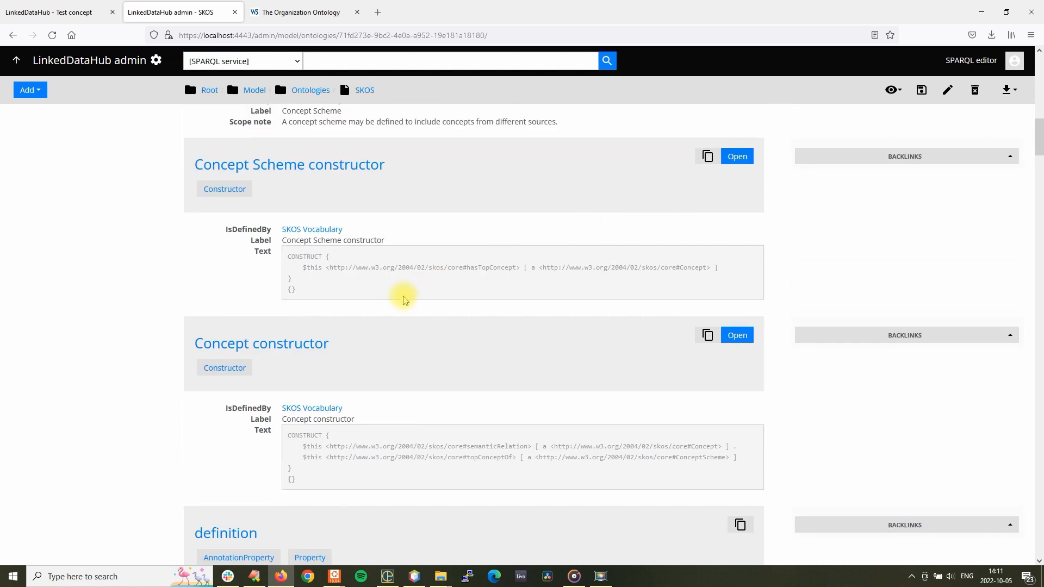
Step: Open the SKOS document in edit mode and examine the query text of the Concept Scheme constructor
{"action": "left_click", "coordinate": [947, 89]}
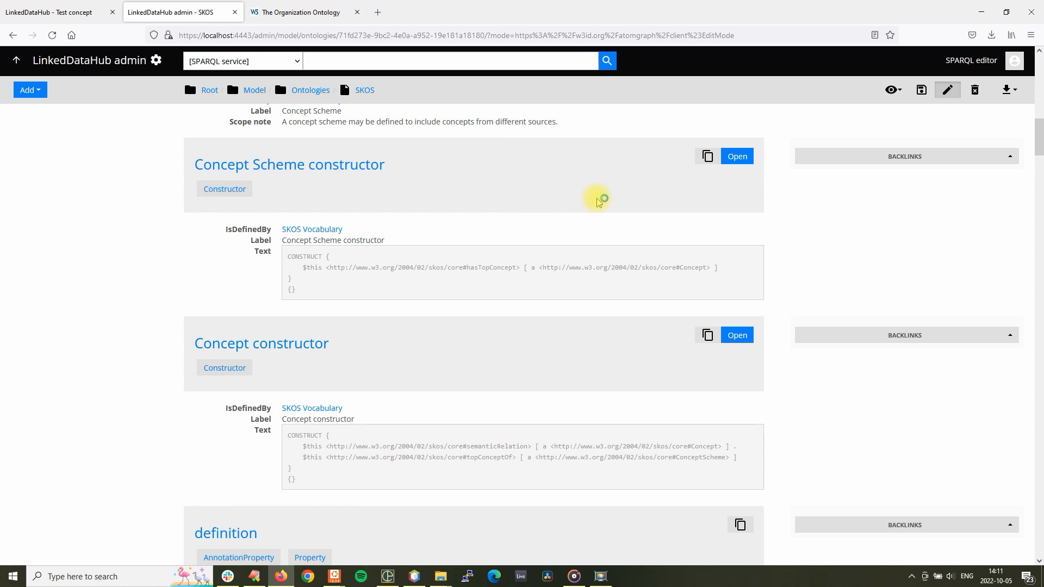
{"action": "scroll", "coordinate": [600, 203], "scroll_direction": "down", "scroll_amount": 18}
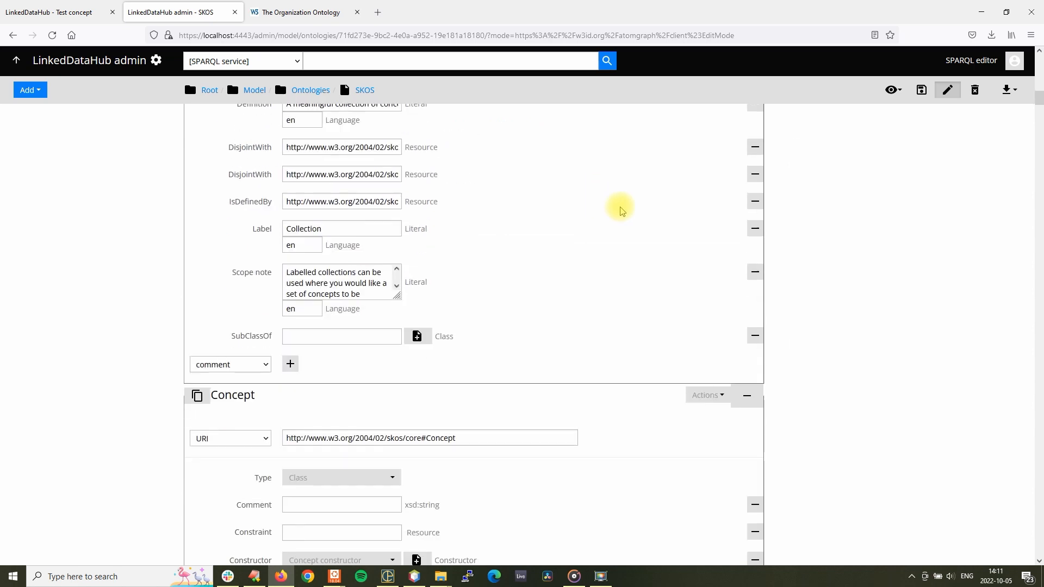
{"action": "scroll", "coordinate": [670, 207], "scroll_direction": "down", "scroll_amount": 10}
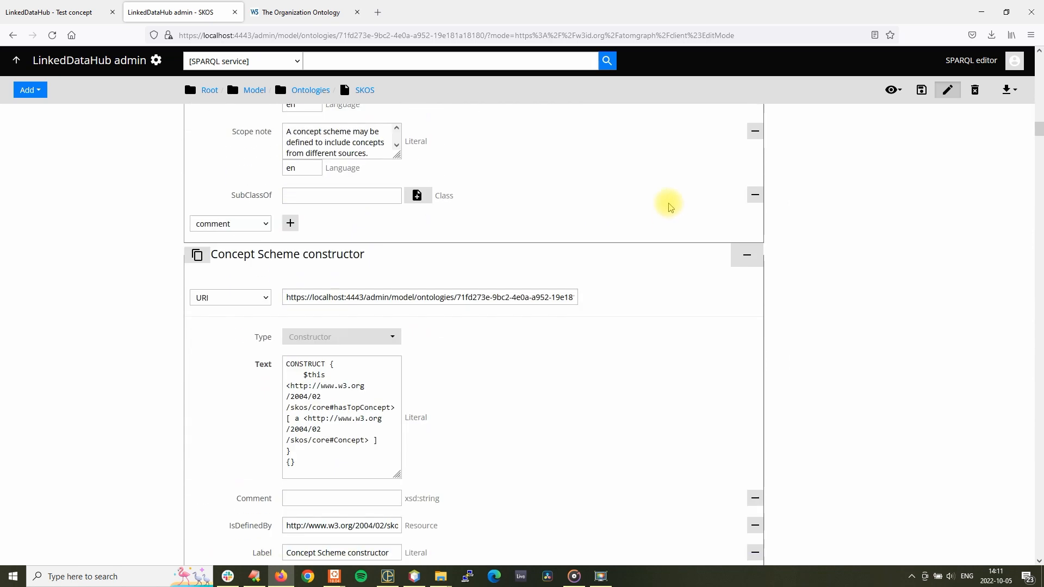
{"action": "left_click_drag", "start_coordinate": [396, 307], "coordinate": [600, 326]}
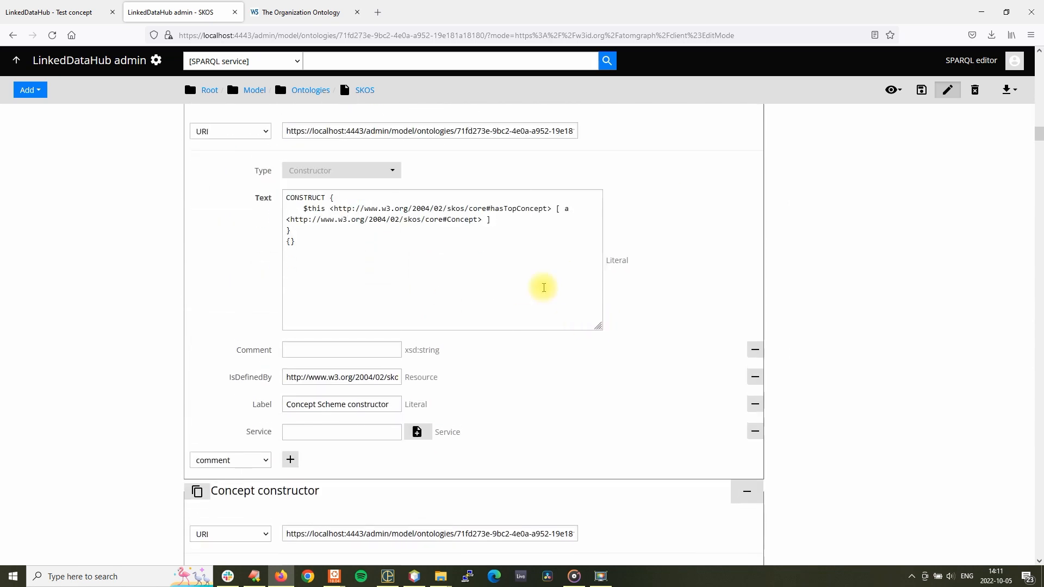
{"action": "double_click", "coordinate": [321, 209]}
{"action": "left_click", "coordinate": [337, 241]}
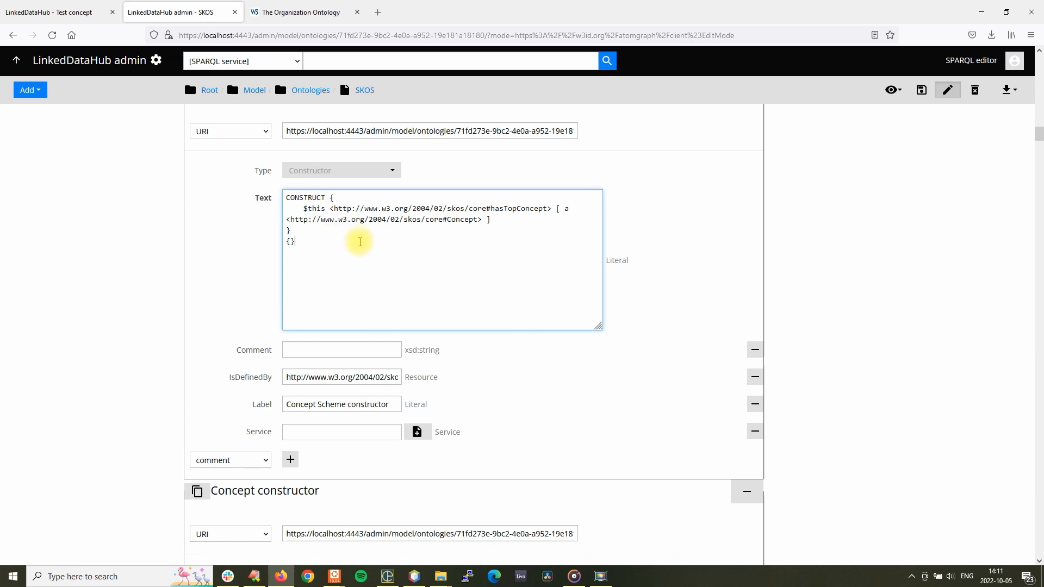
Step: Return to Test concept's constructor editor, add a preferred label property as a String literal to the Concept constructor, and save it
{"action": "left_click", "coordinate": [76, 20]}
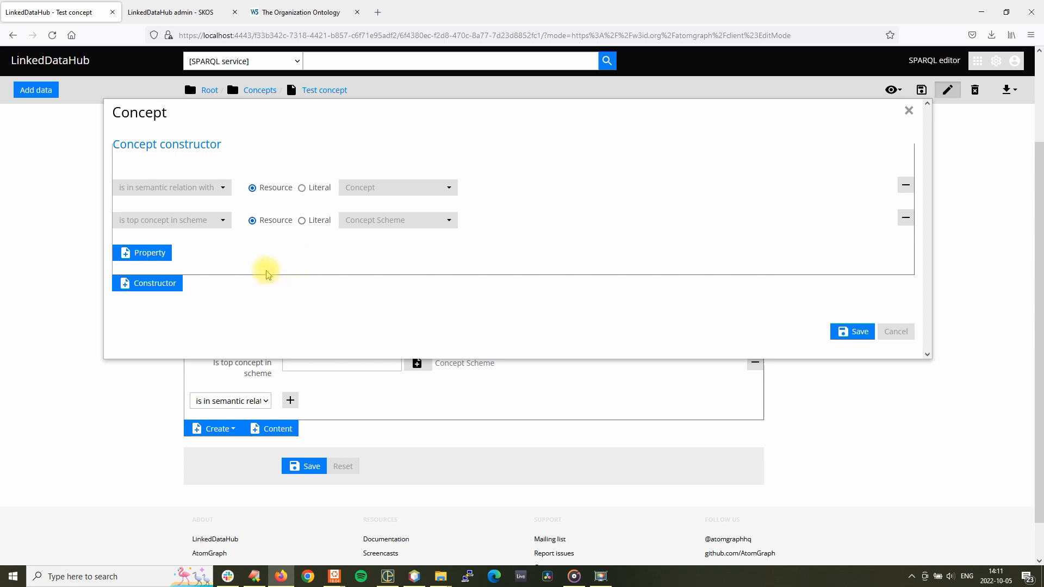
{"action": "left_click", "coordinate": [153, 253]}
{"action": "left_click", "coordinate": [153, 254]}
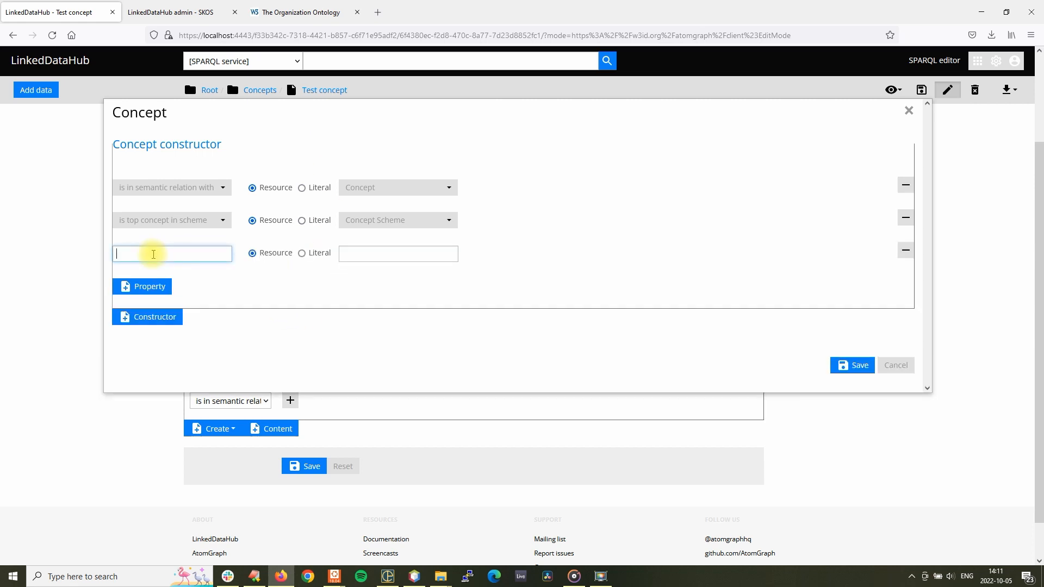
{"action": "type", "text": "pref"}
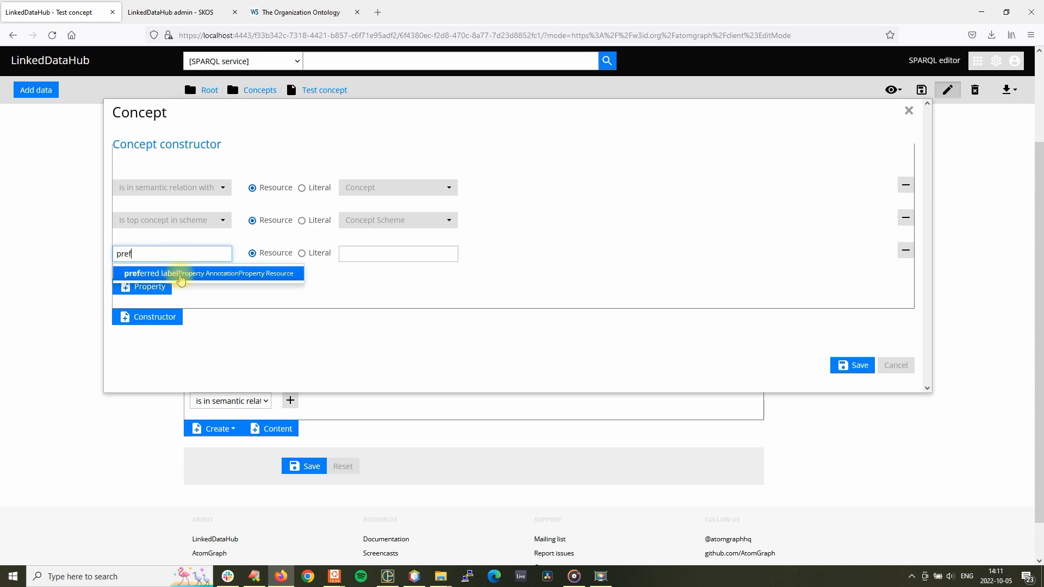
{"action": "left_click", "coordinate": [181, 274]}
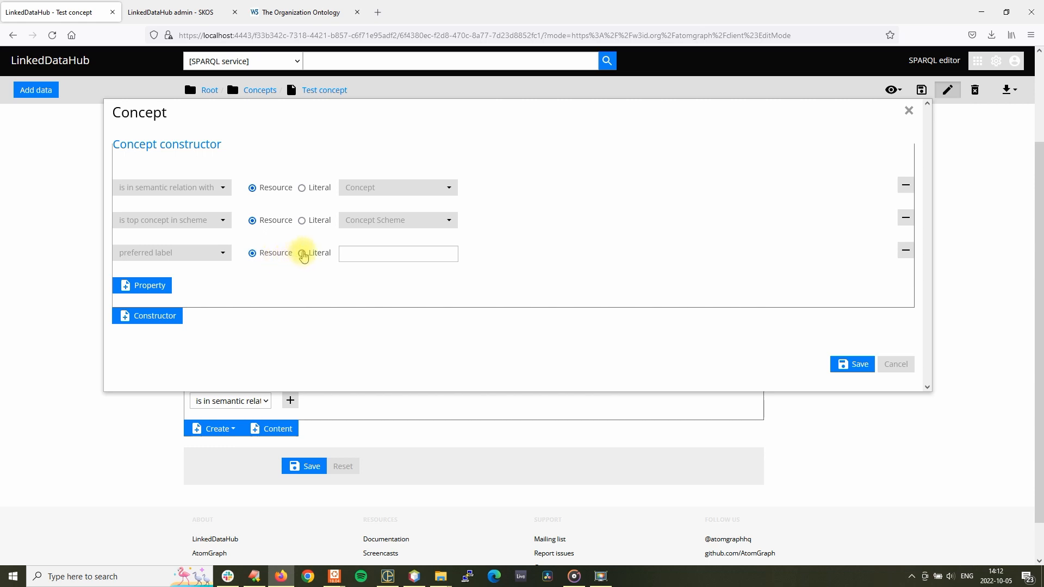
{"action": "left_click", "coordinate": [302, 252]}
{"action": "left_click", "coordinate": [366, 253]}
{"action": "left_click", "coordinate": [366, 253]}
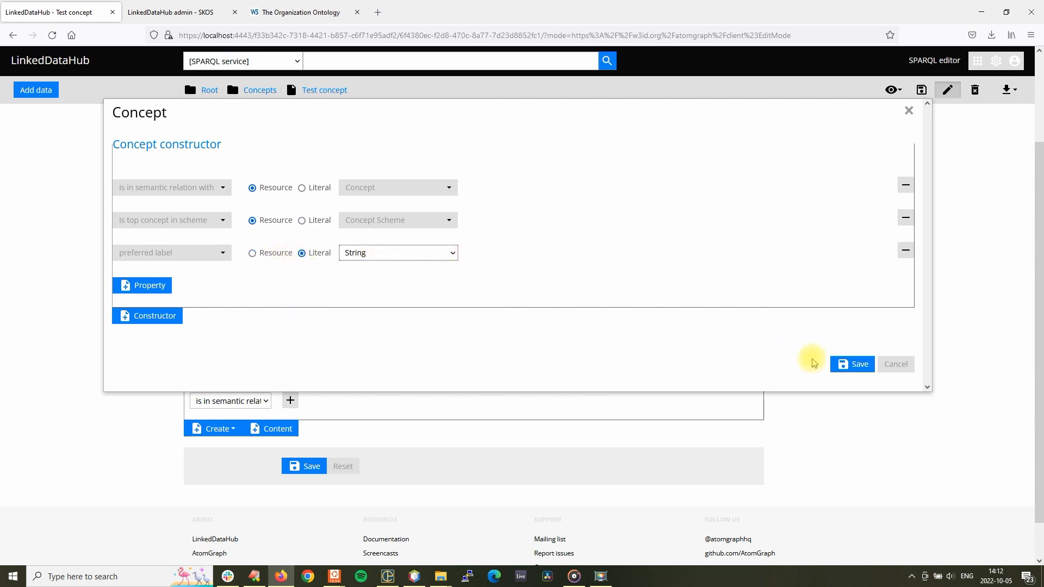
{"action": "left_click", "coordinate": [843, 369]}
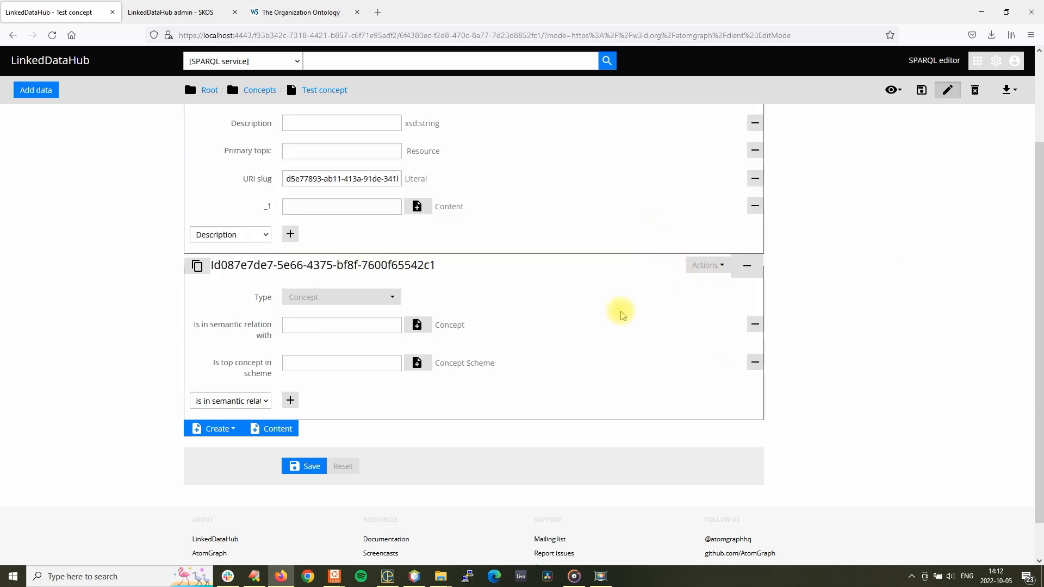
Step: Reload Test concept's edit form, set the concept's preferred label to Test concept, and save the document
{"action": "scroll", "coordinate": [622, 315], "scroll_direction": "up", "scroll_amount": 2}
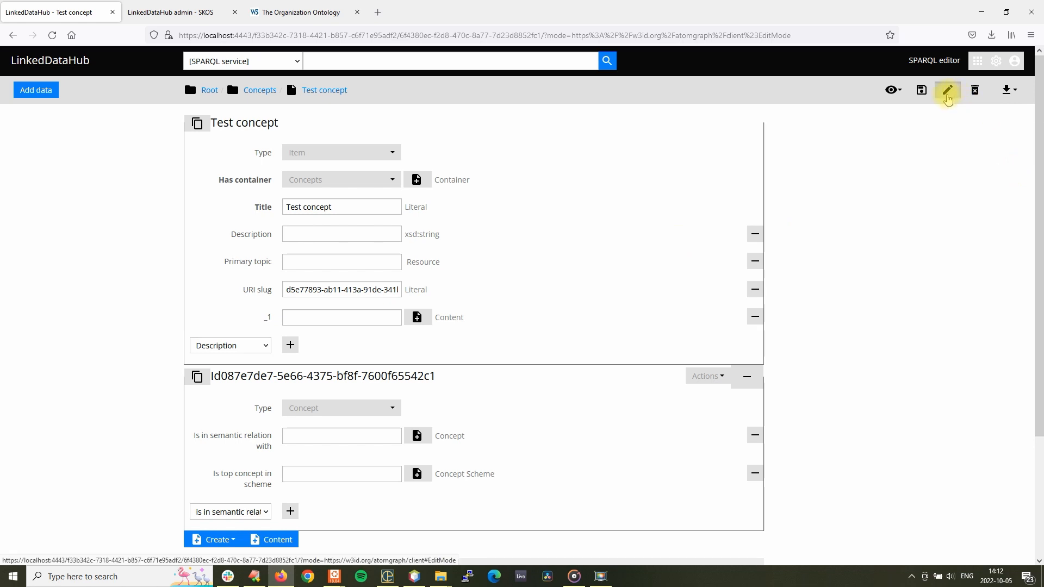
{"action": "left_click", "coordinate": [947, 93]}
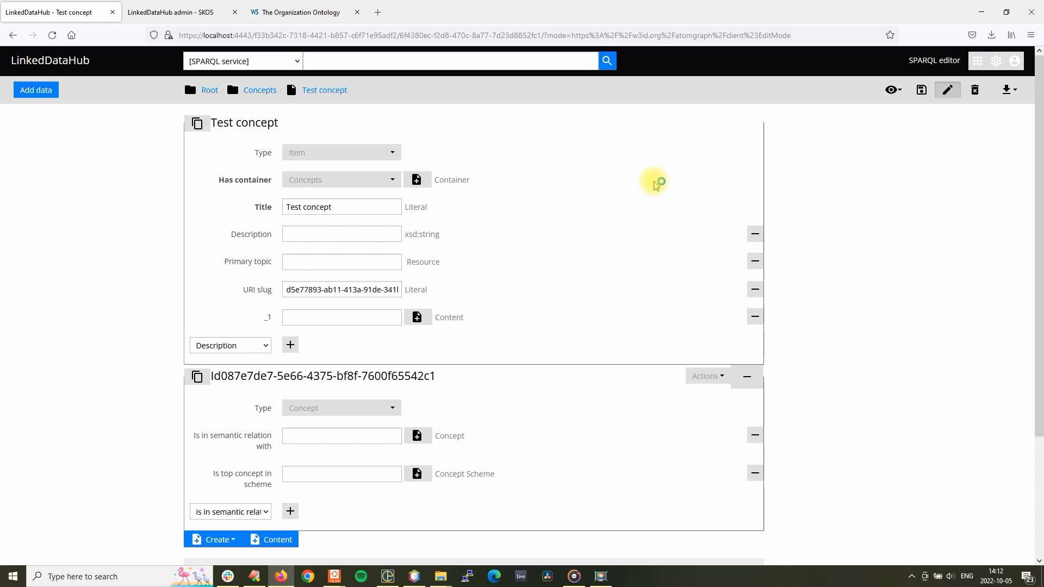
{"action": "scroll", "coordinate": [654, 185], "scroll_direction": "down", "scroll_amount": 3}
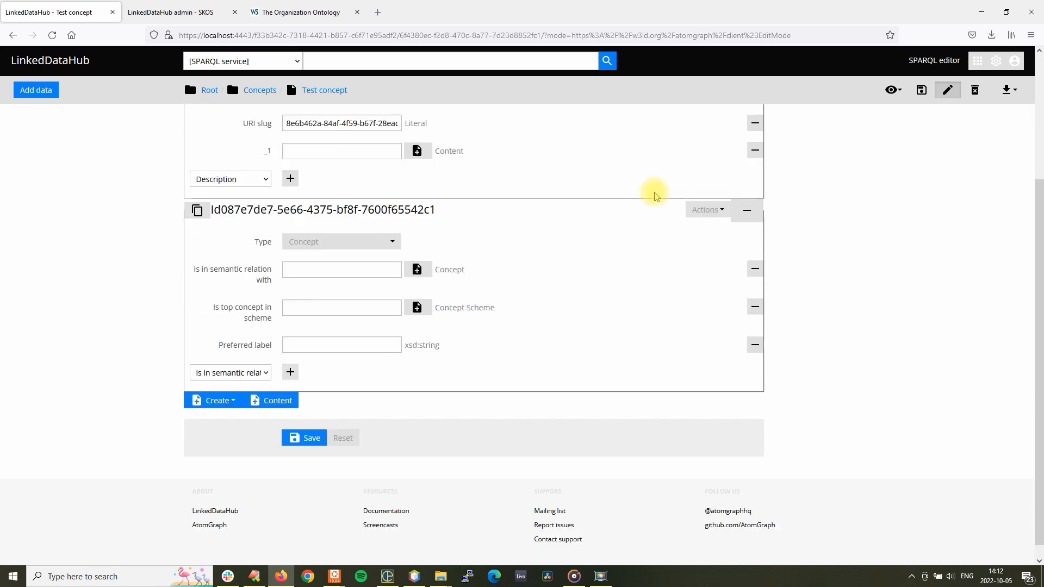
{"action": "left_click", "coordinate": [233, 348]}
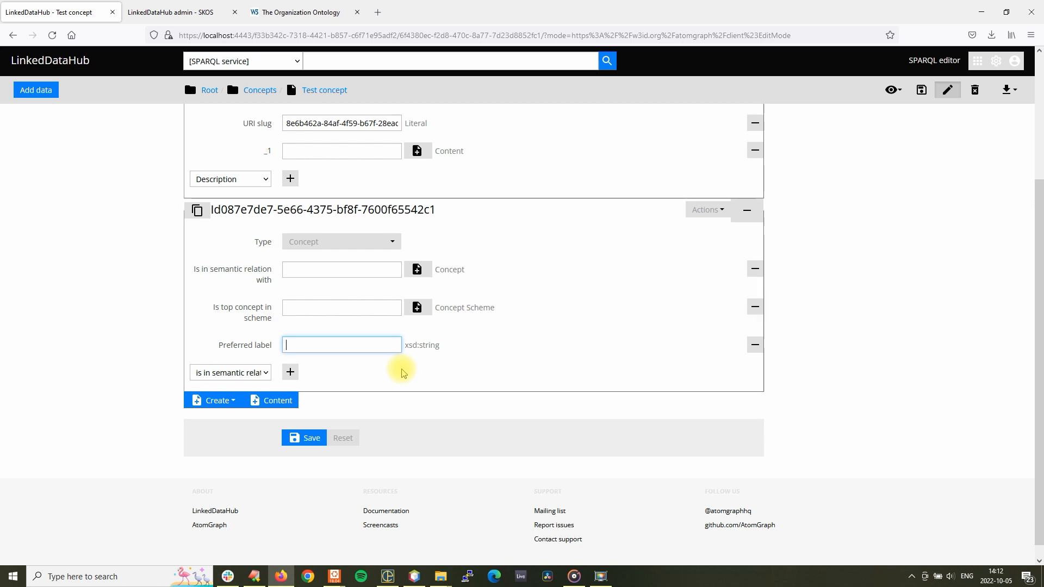
{"action": "type", "text": "Test concept"}
{"action": "left_click", "coordinate": [523, 303]}
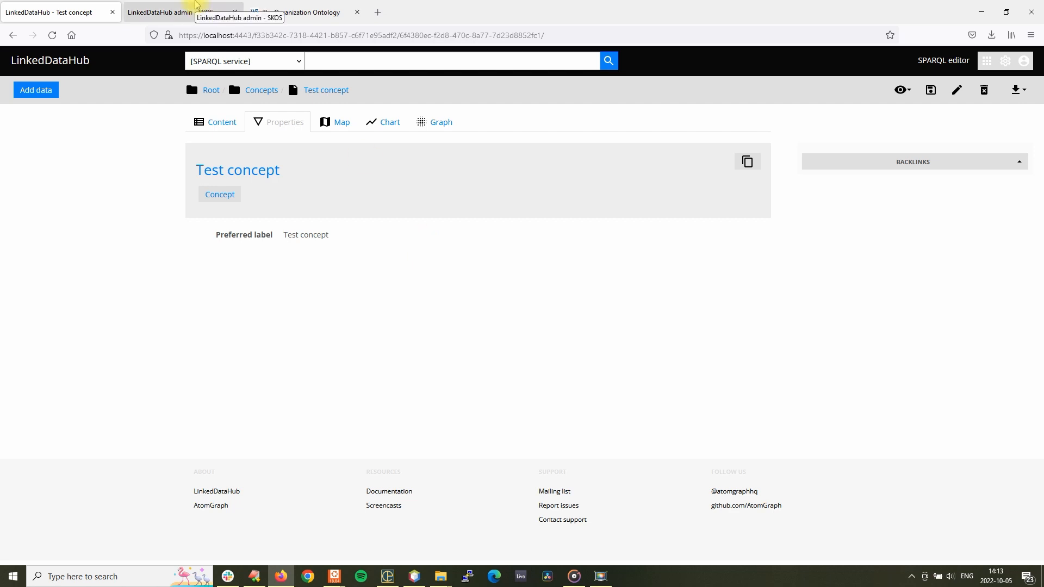
Step: Go back to the admin application's Ontologies container and start an ontology import from a URI
{"action": "left_click", "coordinate": [198, 16]}
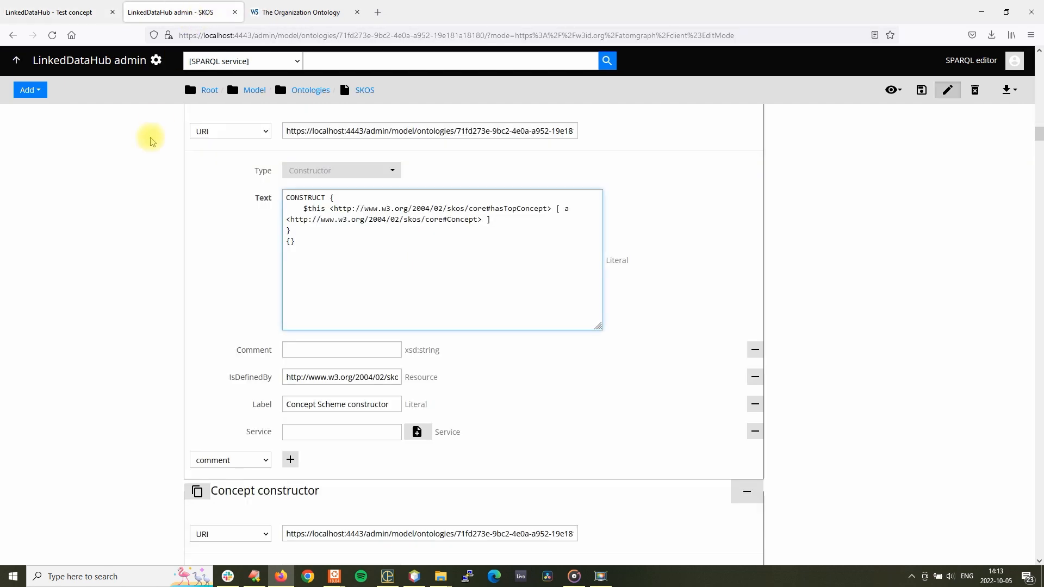
{"action": "left_click", "coordinate": [303, 95]}
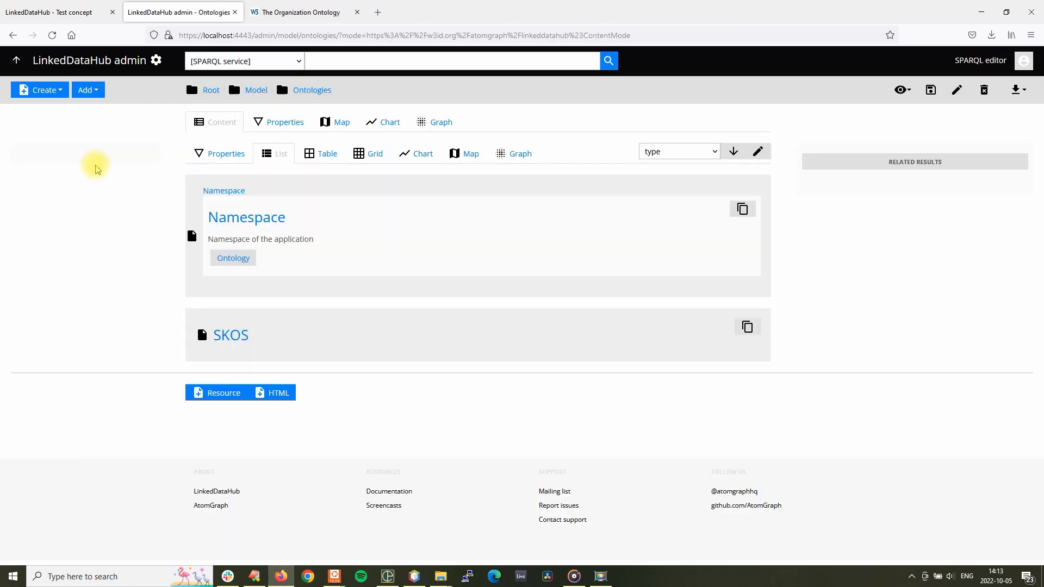
{"action": "left_click", "coordinate": [89, 89]}
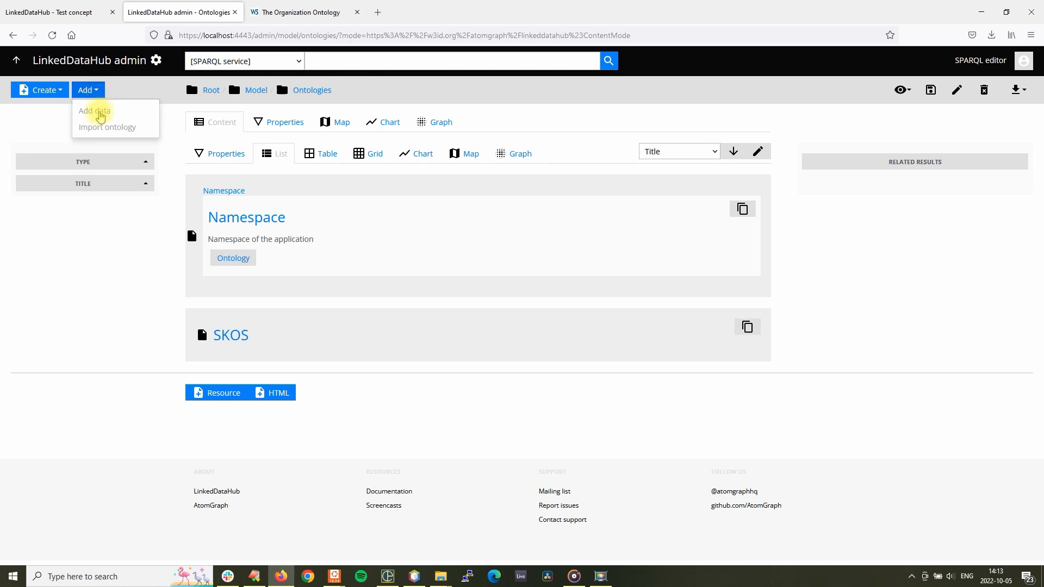
{"action": "left_click", "coordinate": [103, 127]}
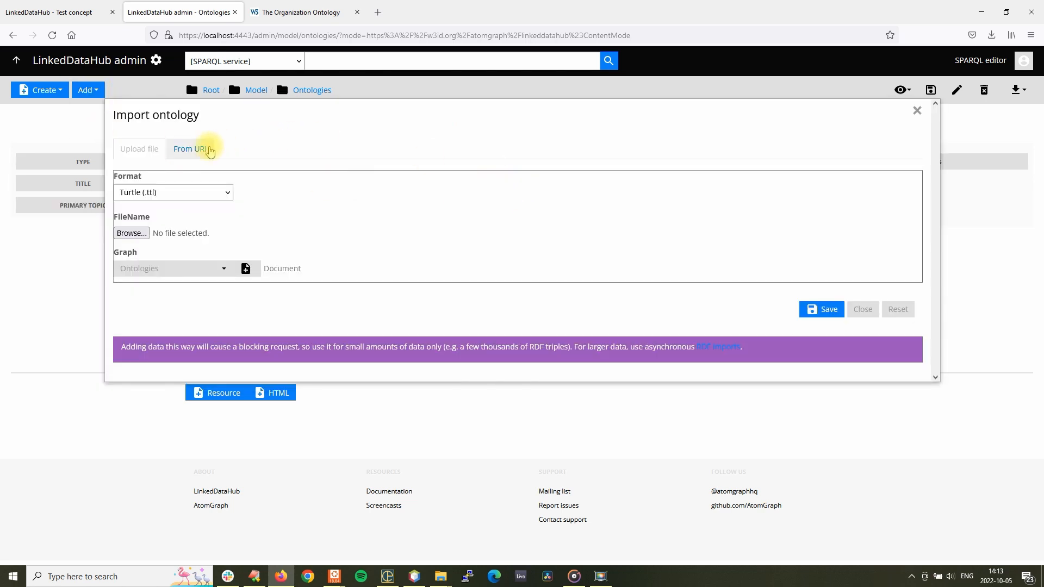
{"action": "left_click", "coordinate": [209, 150]}
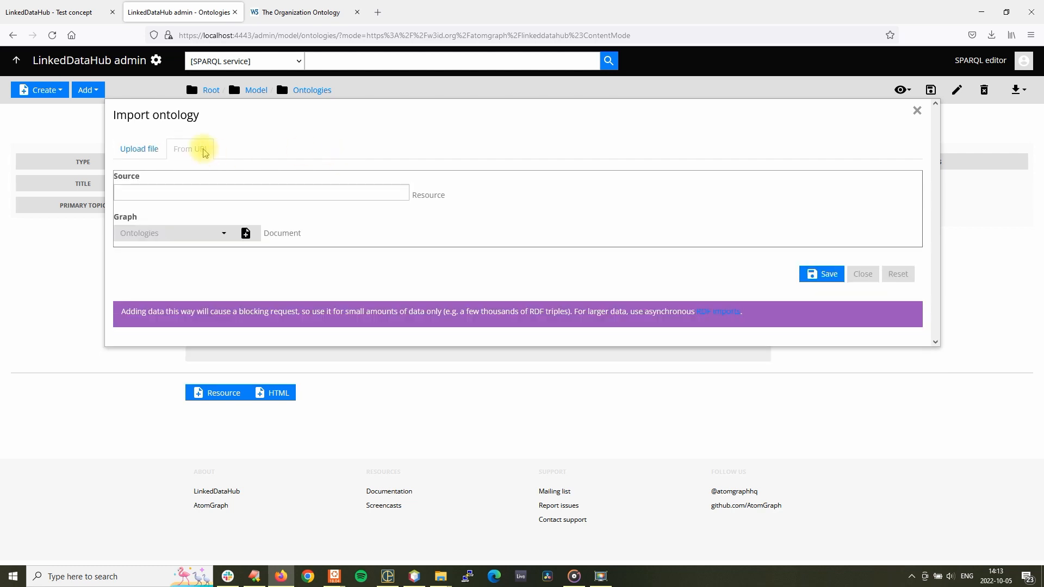
{"action": "left_click", "coordinate": [287, 20]}
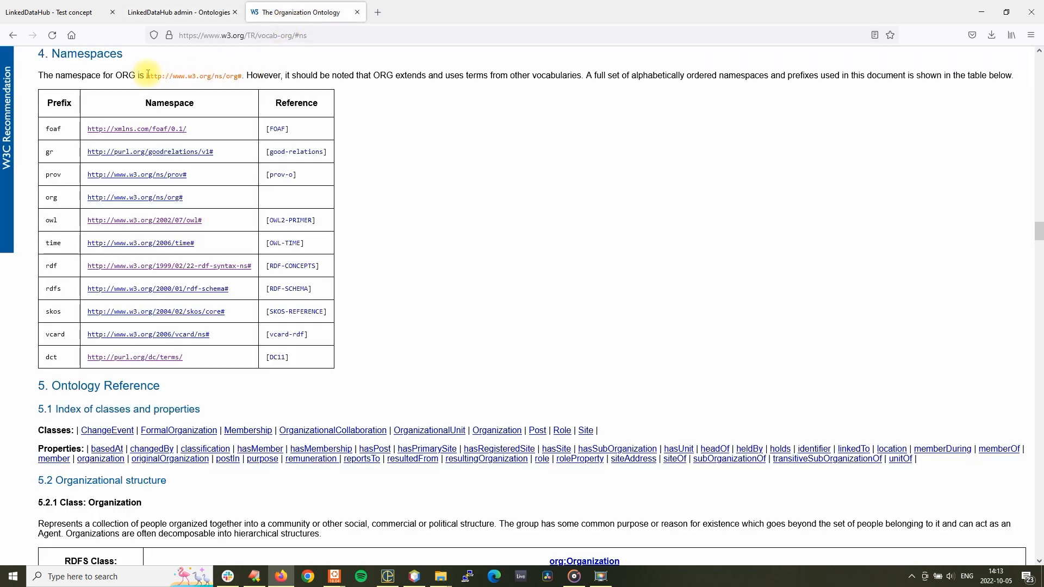
{"action": "left_click_drag", "start_coordinate": [147, 74], "coordinate": [235, 78]}
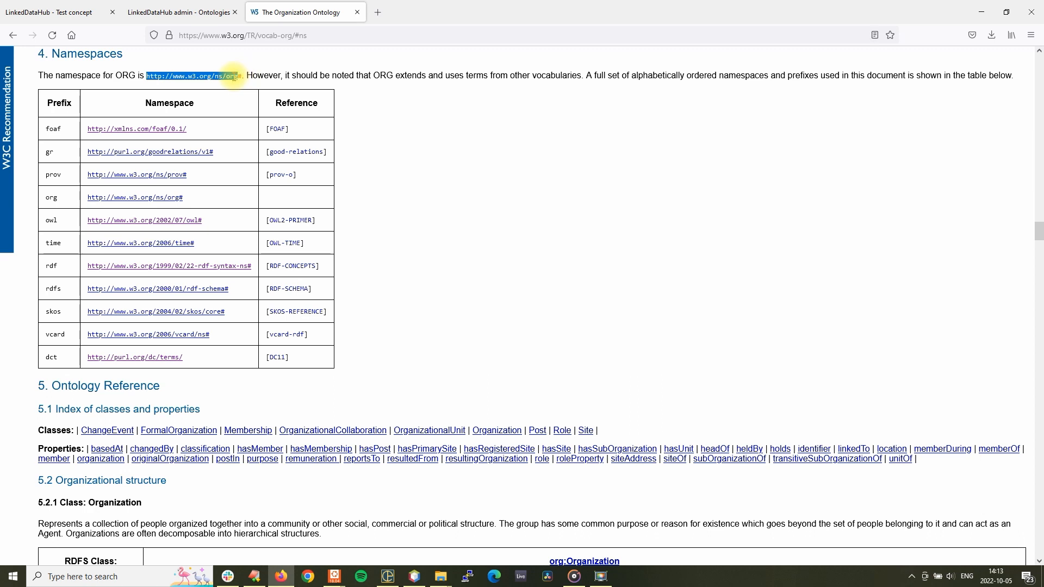
{"action": "right_click", "coordinate": [234, 78]}
{"action": "left_click", "coordinate": [274, 195]}
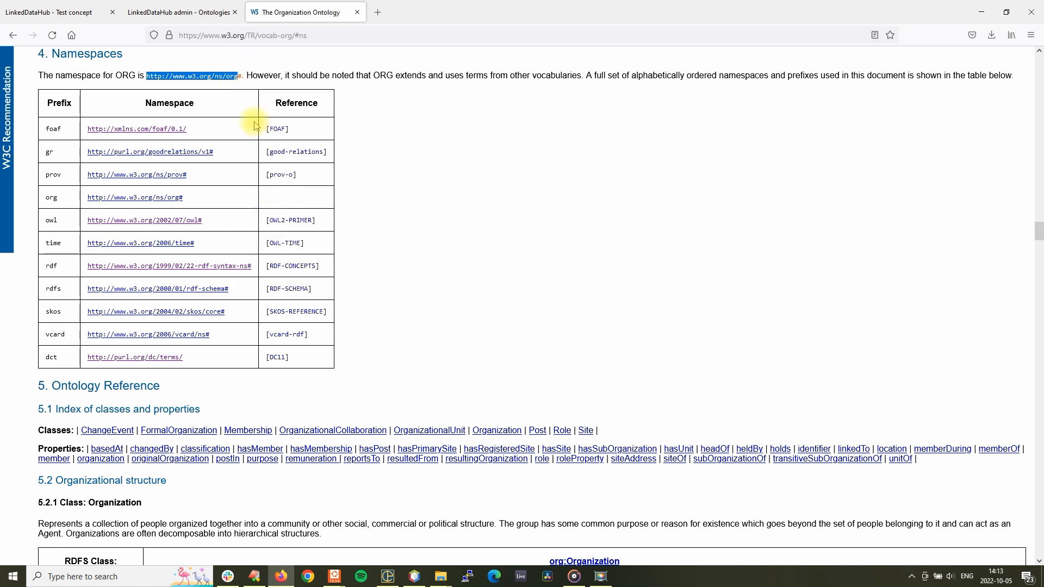
{"action": "left_click", "coordinate": [185, 11]}
{"action": "left_click", "coordinate": [216, 190]}
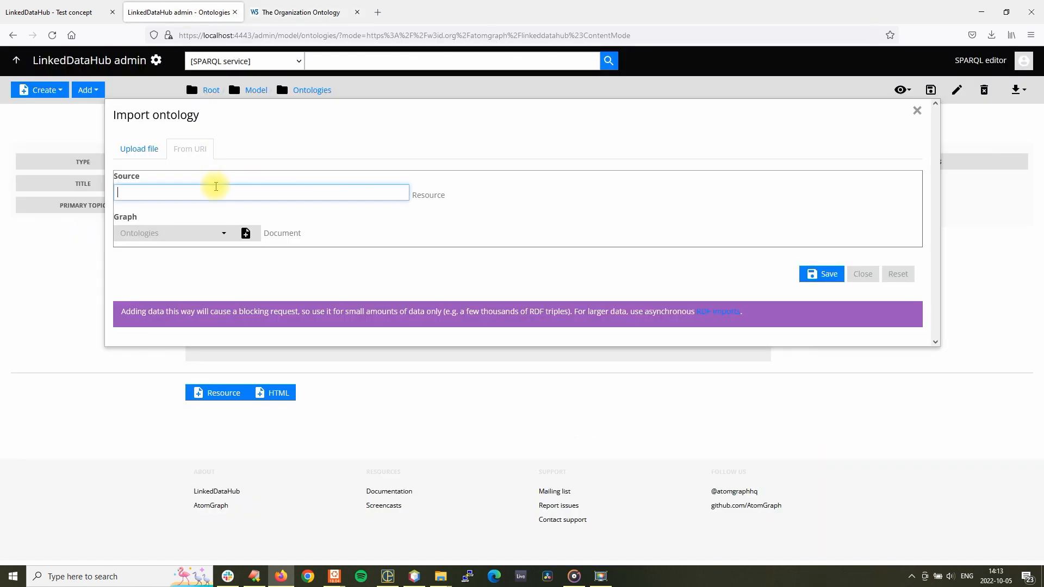
{"action": "key", "text": "ctrl+v"}
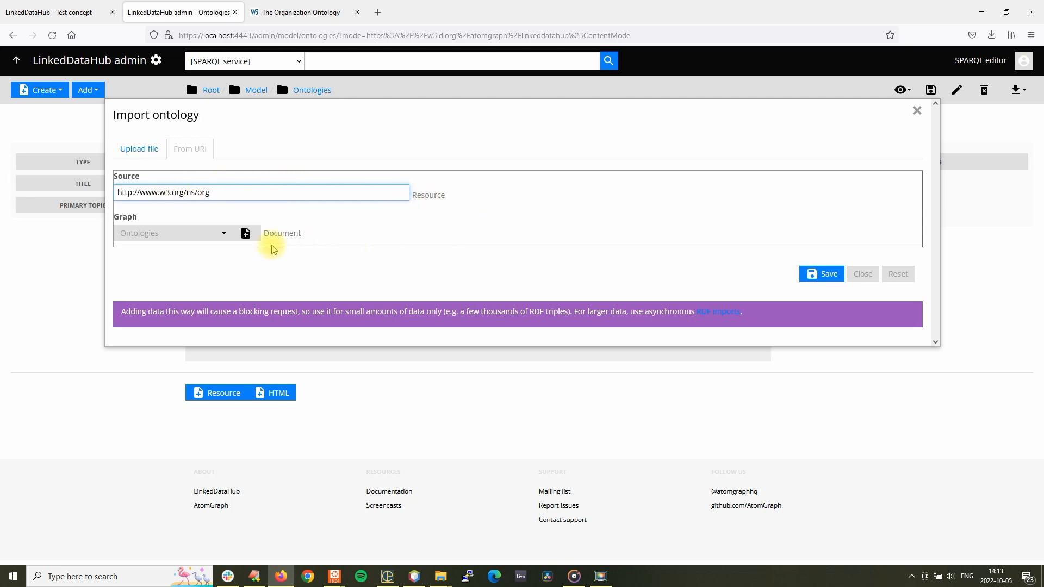
Step: Create a new item titled Org ontology as the target graph and run the ontology import into it
{"action": "left_click", "coordinate": [254, 239]}
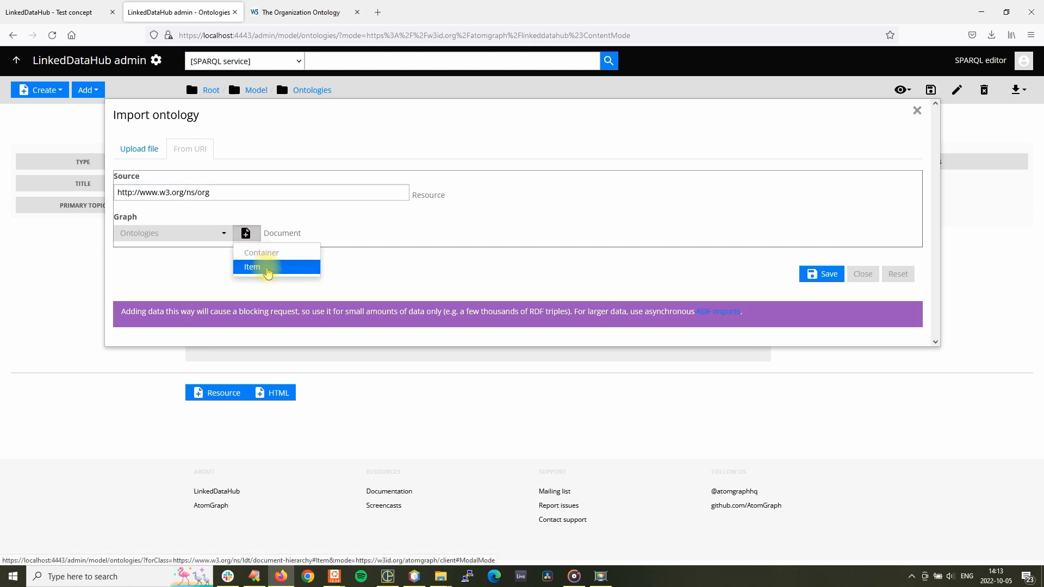
{"action": "left_click", "coordinate": [268, 267]}
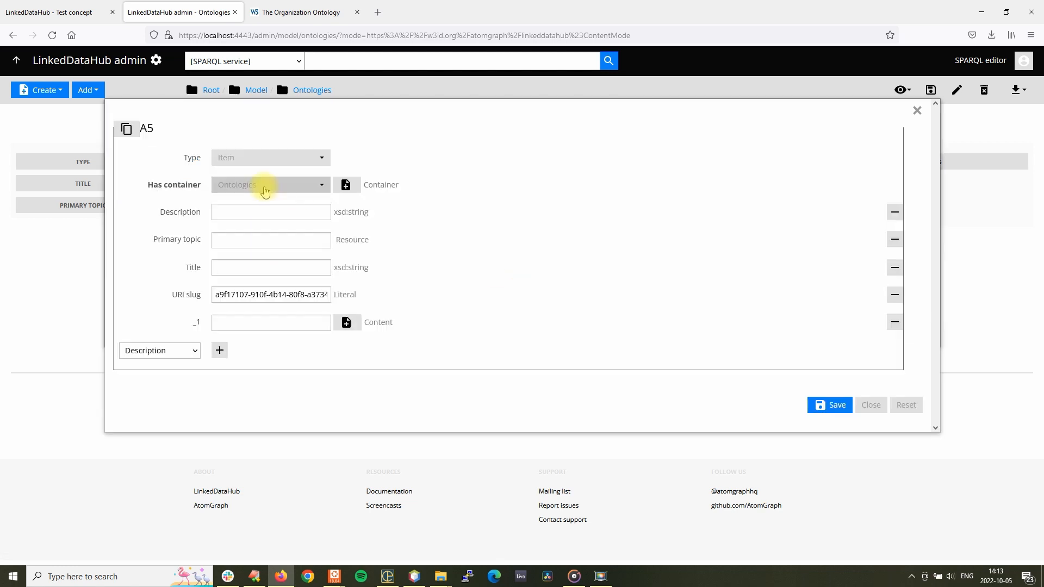
{"action": "left_click", "coordinate": [304, 267]}
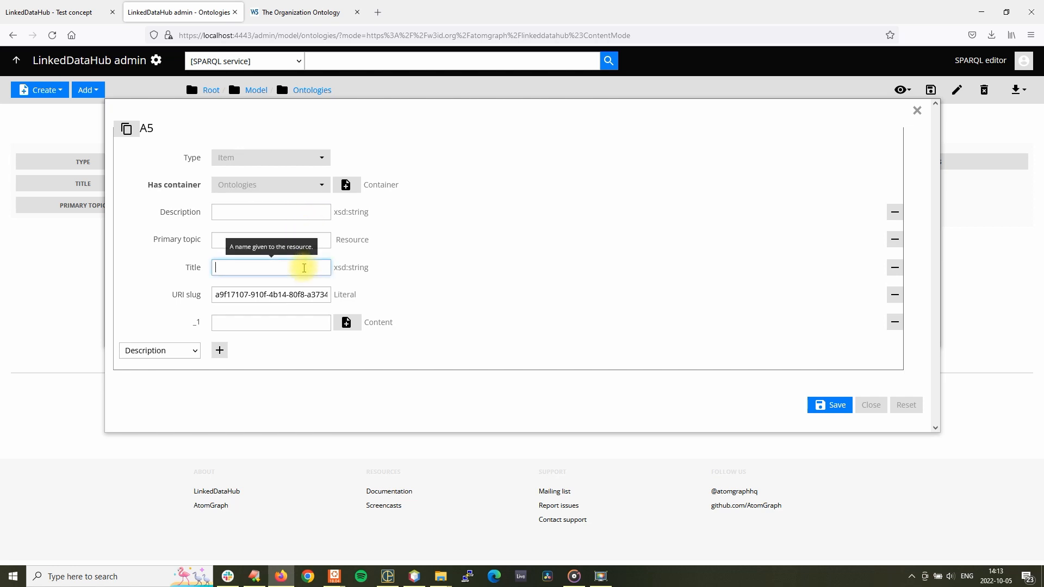
{"action": "type", "text": "Org ontology"}
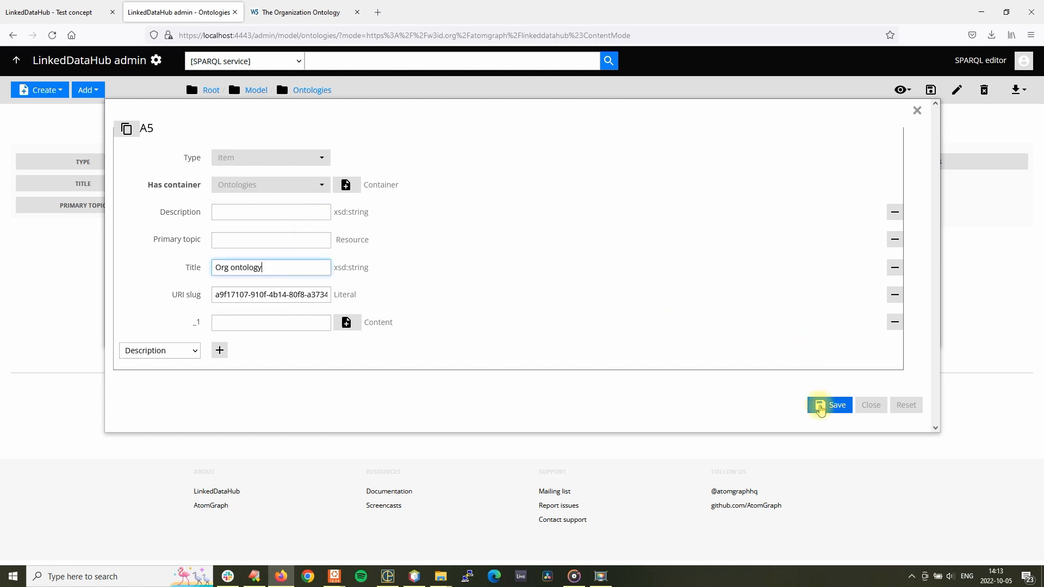
{"action": "left_click", "coordinate": [829, 404]}
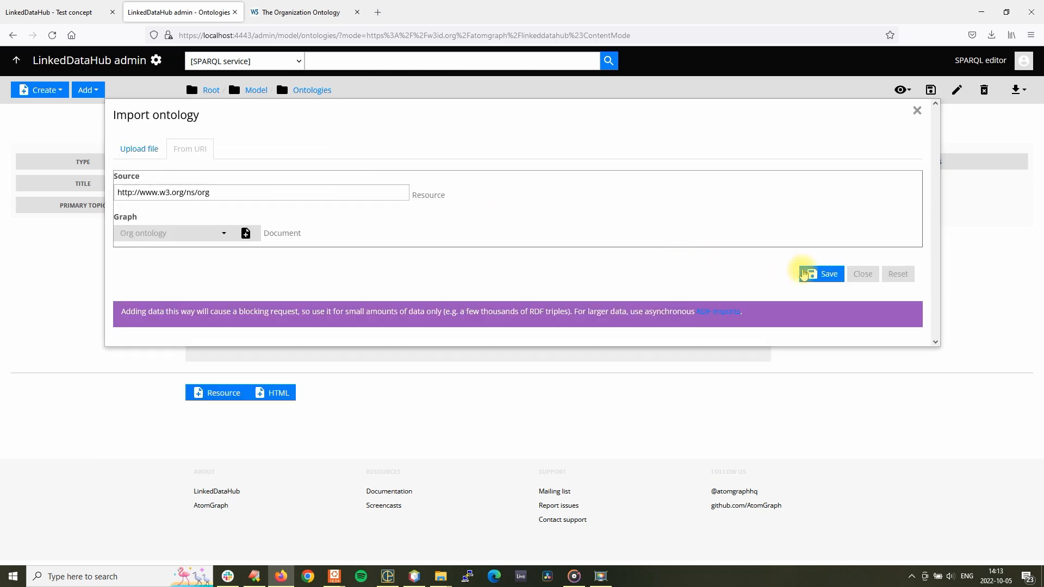
{"action": "left_click", "coordinate": [804, 273]}
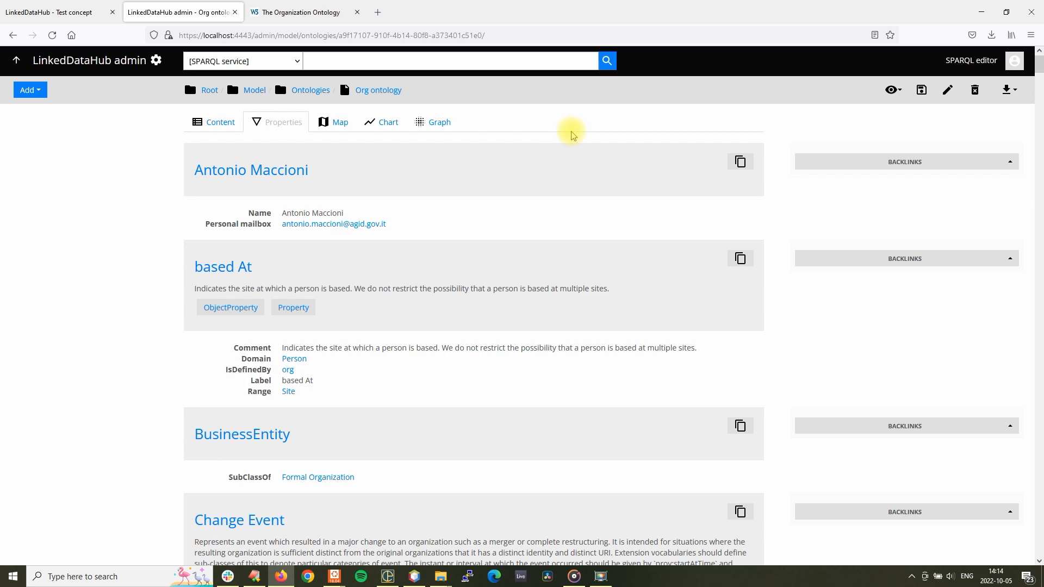
Step: Examine the query text of the Change Event constructor in the imported Org ontology document
{"action": "left_click_drag", "start_coordinate": [1039, 62], "coordinate": [1038, 85]}
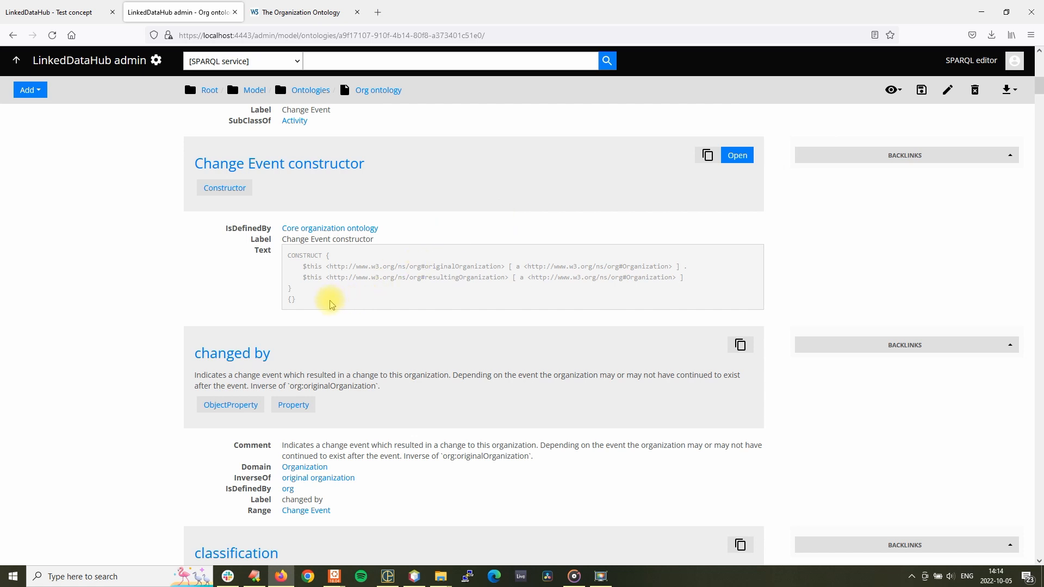
{"action": "left_click_drag", "start_coordinate": [317, 298], "coordinate": [289, 255]}
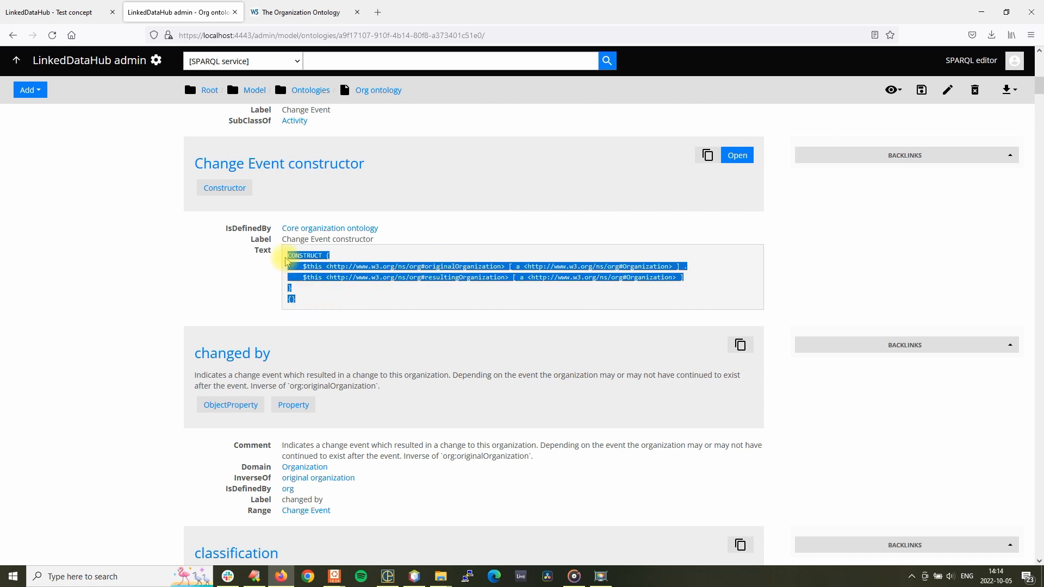
{"action": "left_click", "coordinate": [350, 269]}
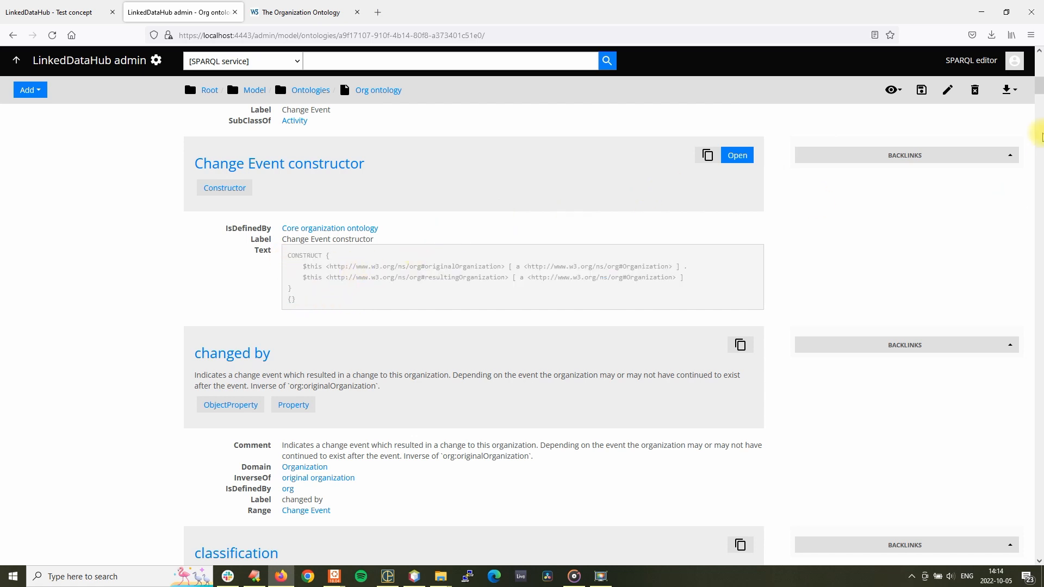
Step: Examine the Formal Organization class and its constructor query in the imported Org ontology document
{"action": "left_click_drag", "start_coordinate": [1038, 85], "coordinate": [1039, 138]}
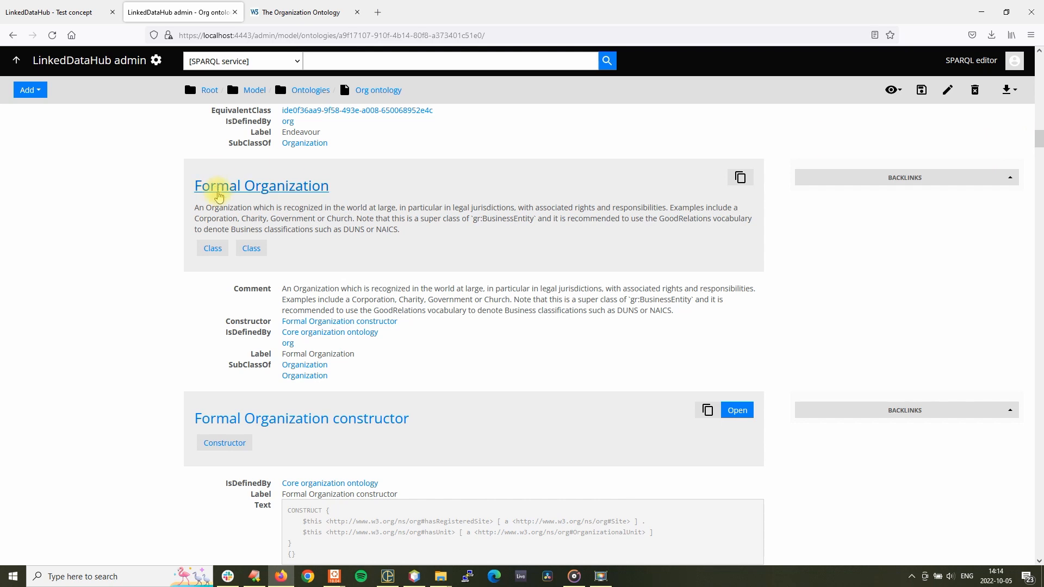
{"action": "scroll", "coordinate": [370, 173], "scroll_direction": "down", "scroll_amount": 2}
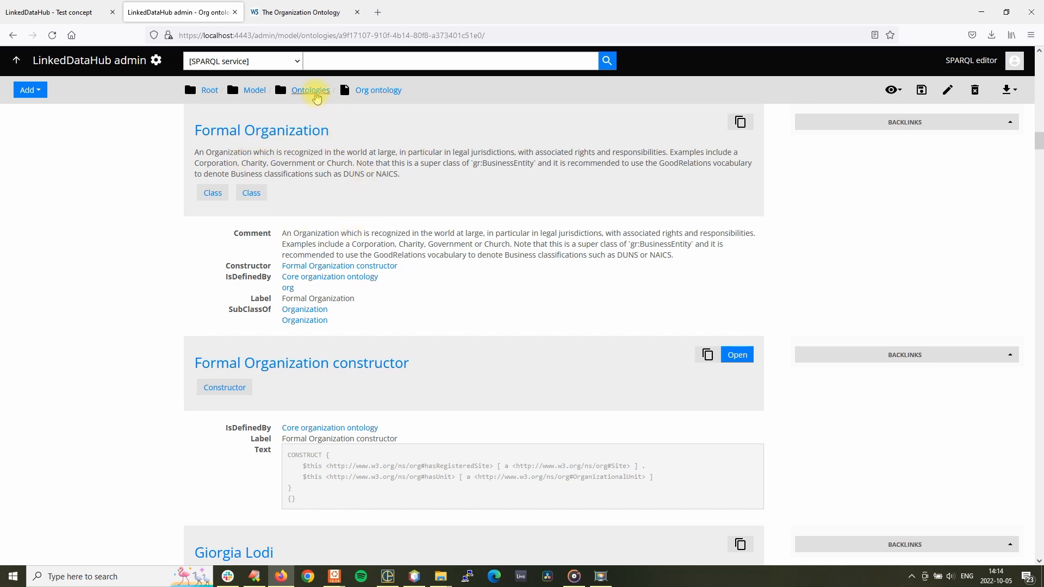
Step: Open the application's Namespace ontology from the Ontologies container for editing
{"action": "left_click", "coordinate": [310, 90]}
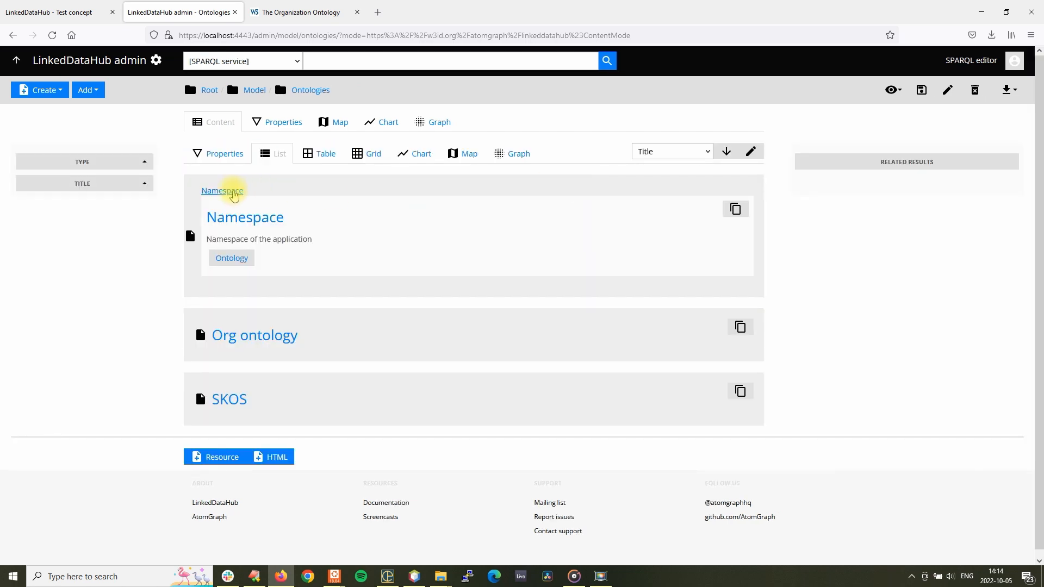
{"action": "left_click", "coordinate": [229, 191]}
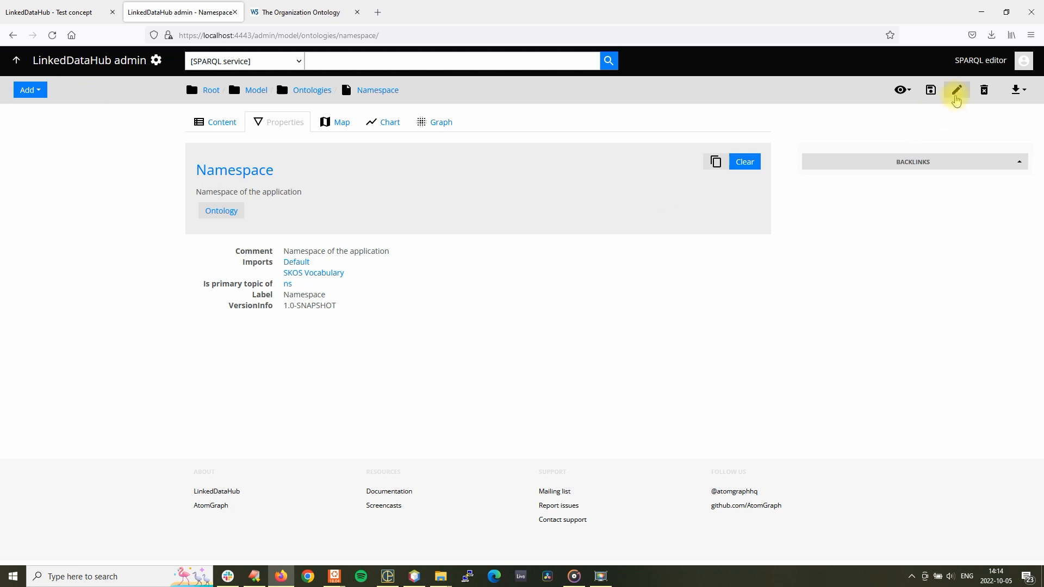
{"action": "left_click", "coordinate": [955, 98]}
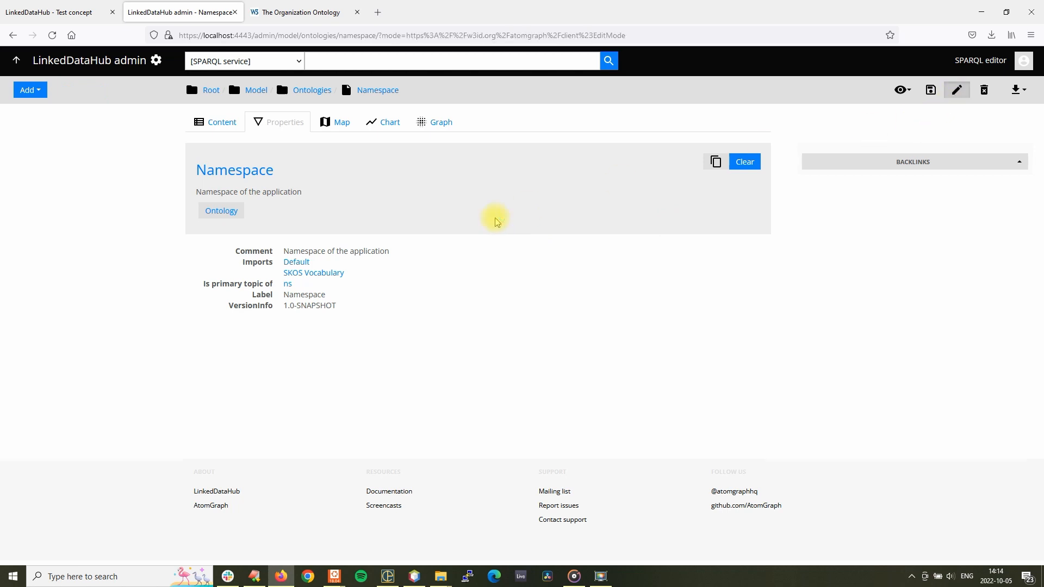
Step: Add the Core organization ontology as an import of the Namespace ontology, save the change and clear the ontology
{"action": "scroll", "coordinate": [538, 207], "scroll_direction": "down", "scroll_amount": 5}
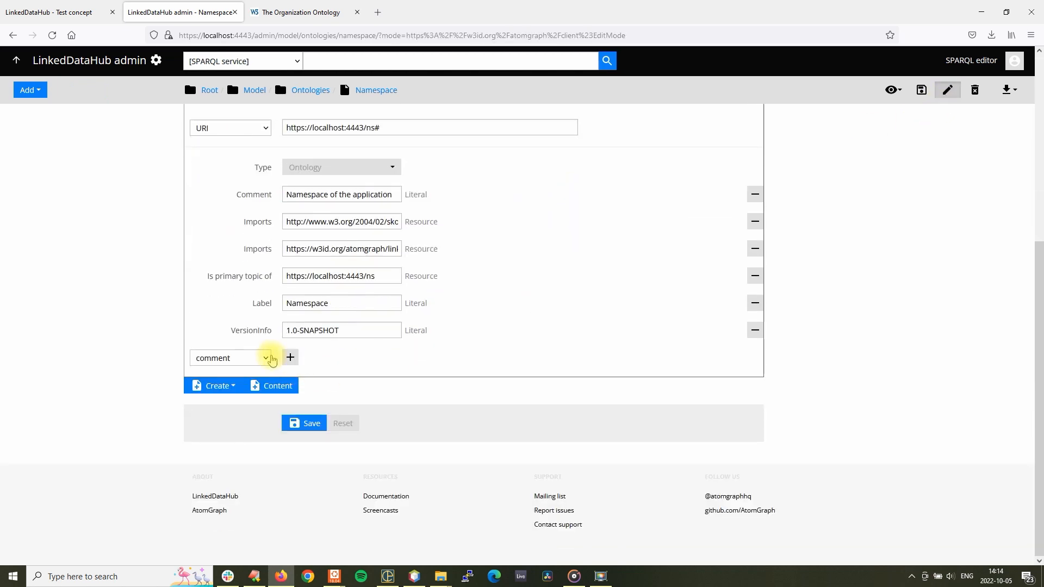
{"action": "left_click", "coordinate": [256, 356]}
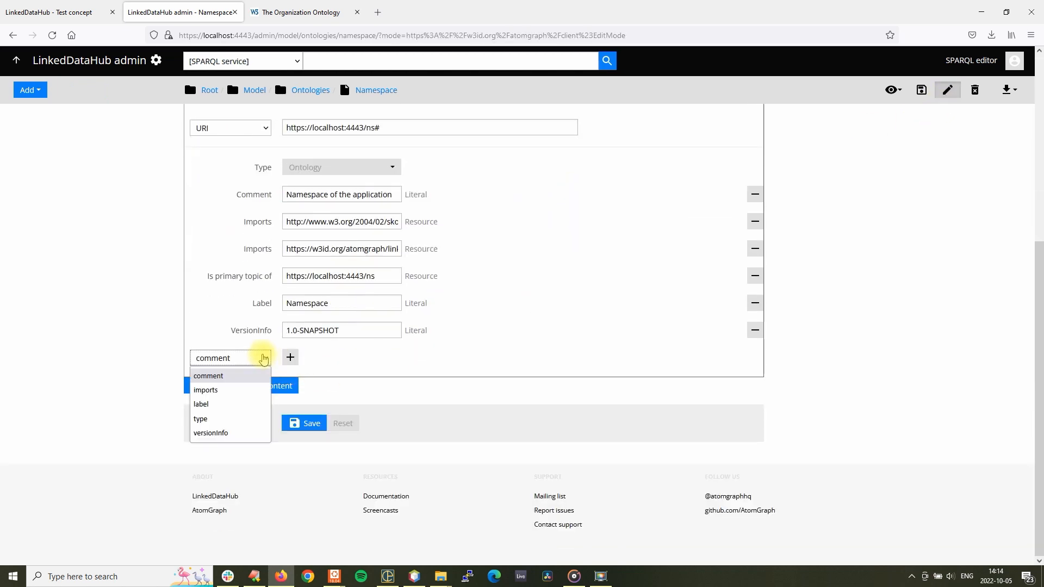
{"action": "left_click", "coordinate": [246, 391]}
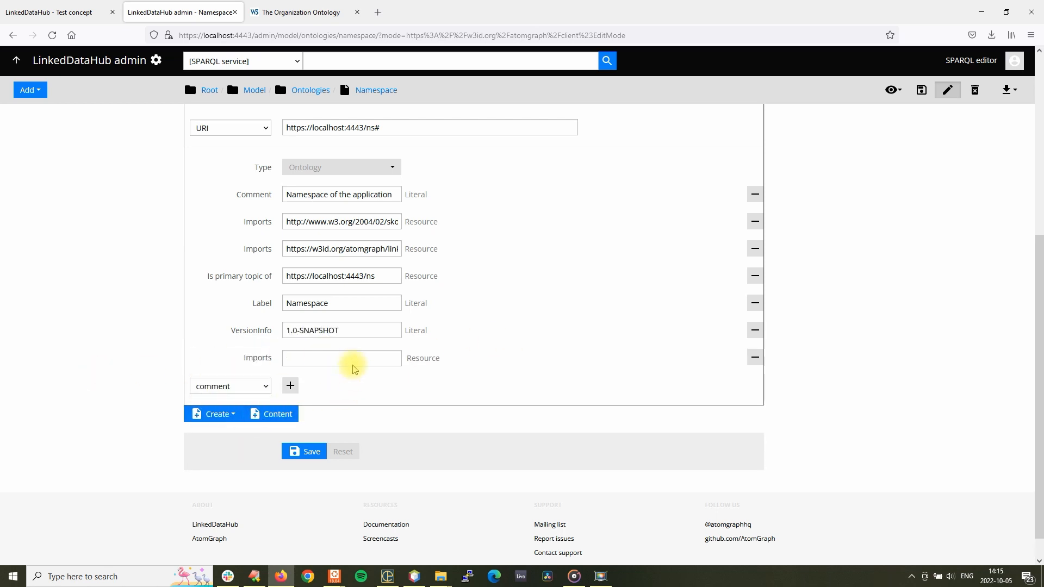
{"action": "left_click", "coordinate": [355, 358]}
{"action": "type", "text": "organi"}
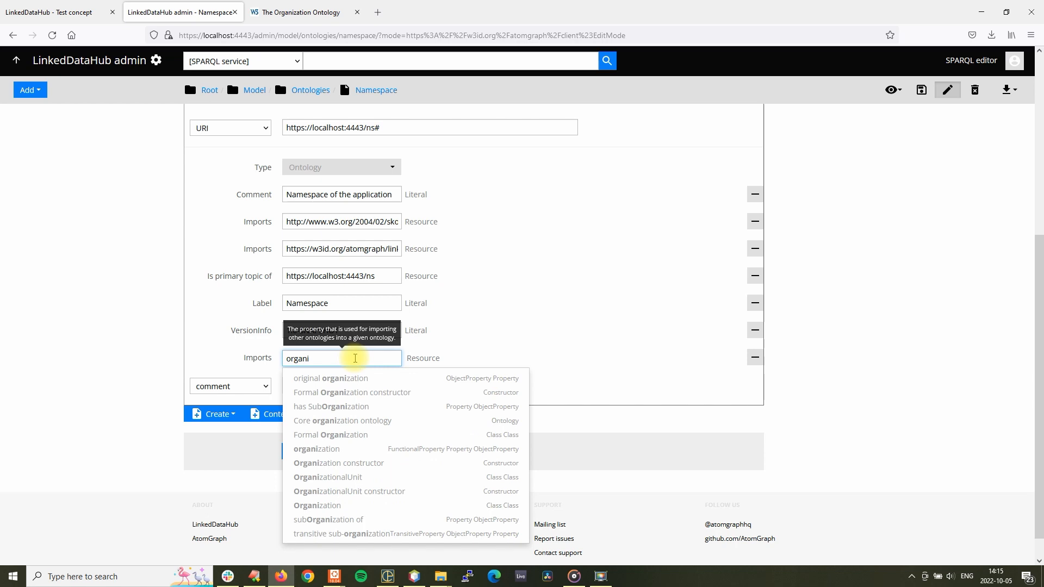
{"action": "left_click", "coordinate": [327, 421]}
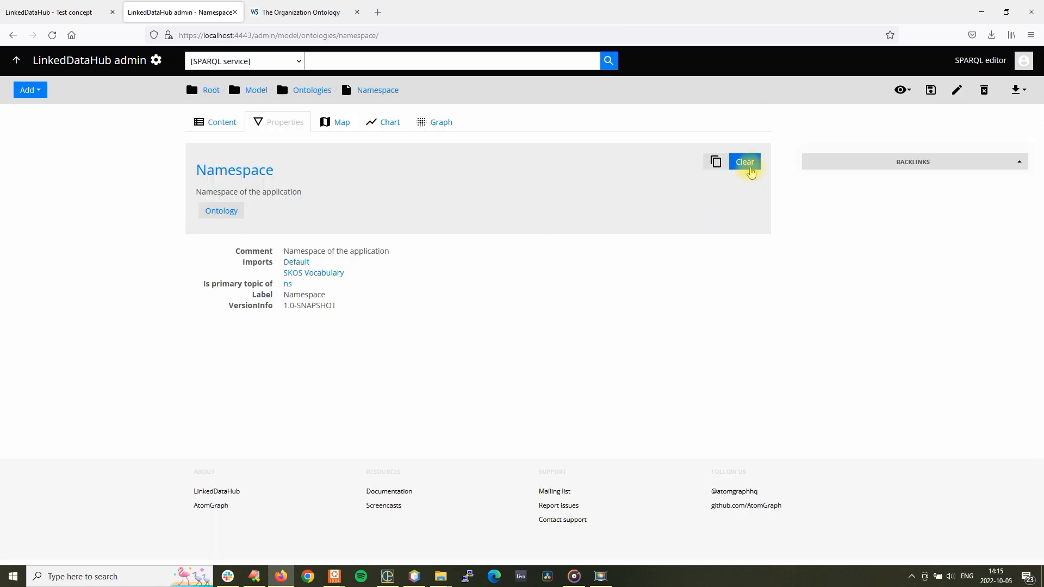
{"action": "left_click", "coordinate": [749, 169]}
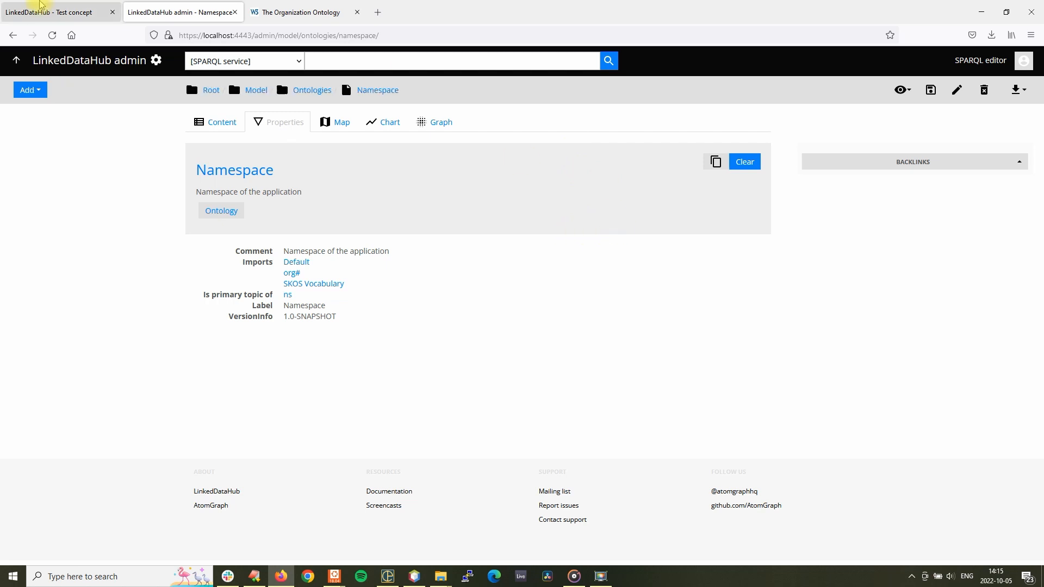
Step: In the end-user application's Root container, start a new instance and set its type to Formal Organization
{"action": "left_click", "coordinate": [48, 5]}
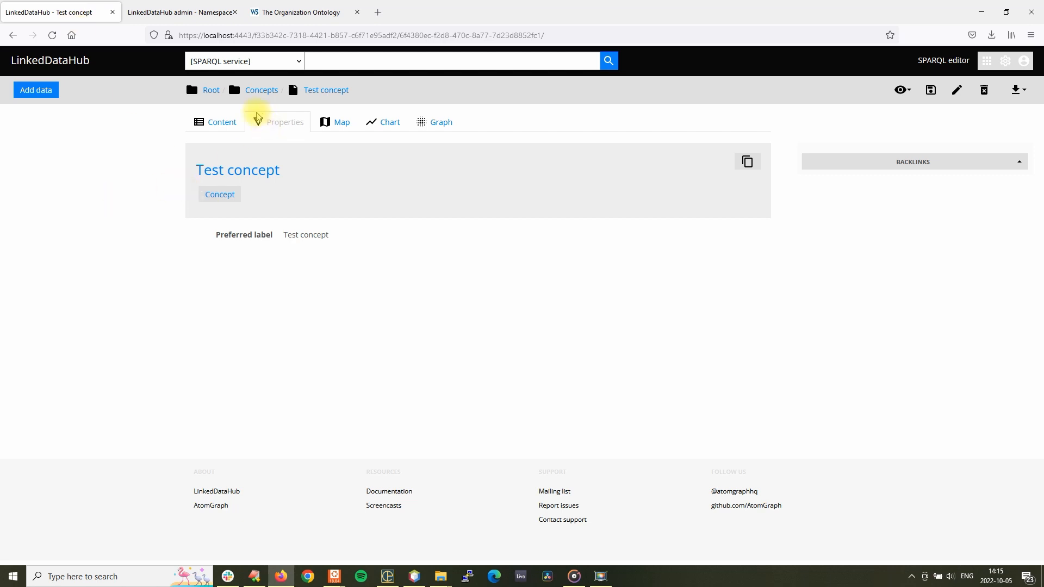
{"action": "left_click", "coordinate": [211, 90]}
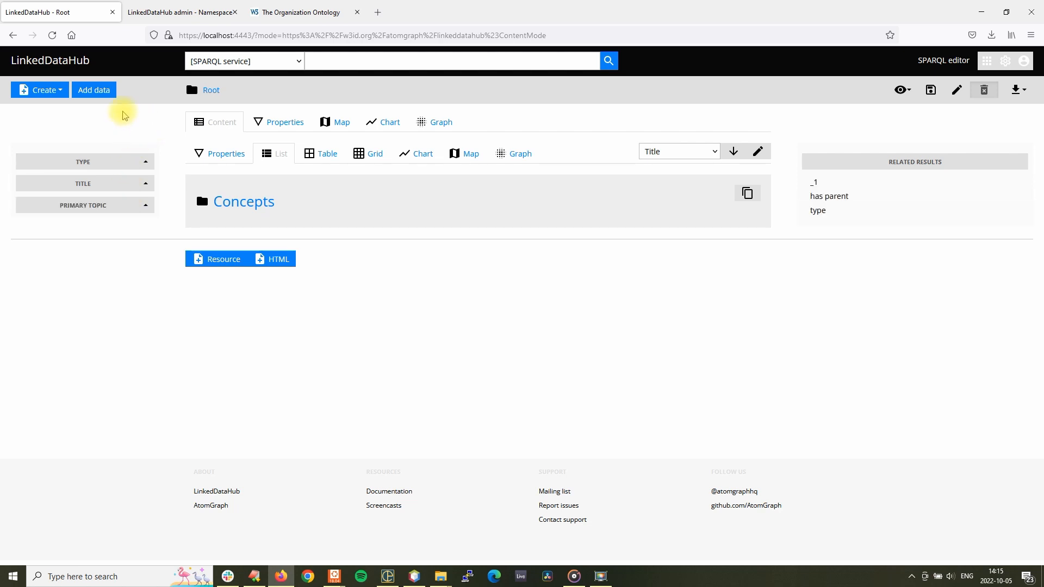
{"action": "left_click", "coordinate": [56, 92]}
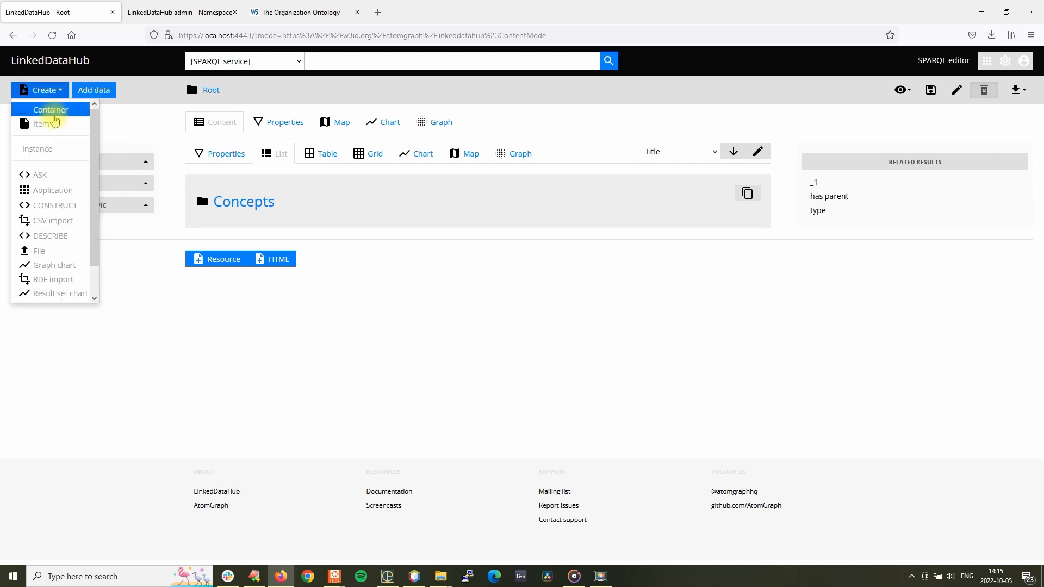
{"action": "left_click", "coordinate": [48, 154]}
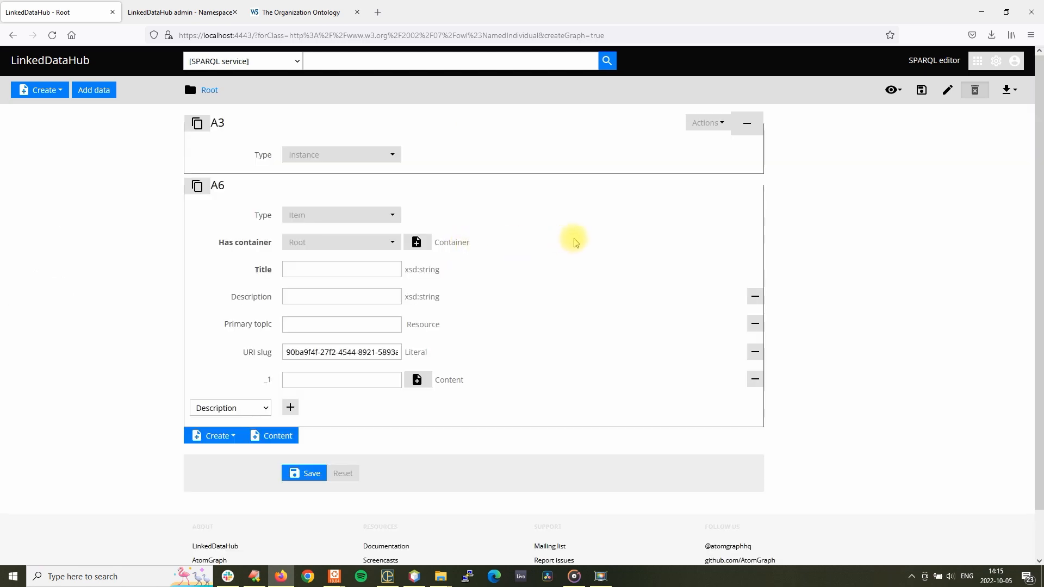
{"action": "left_click", "coordinate": [378, 158]}
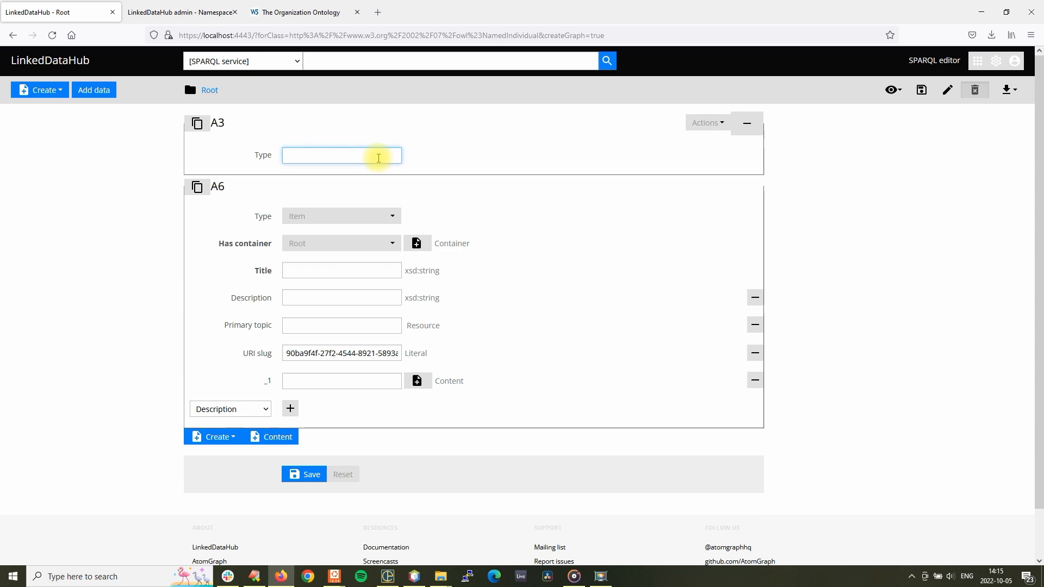
{"action": "type", "text": "forma"}
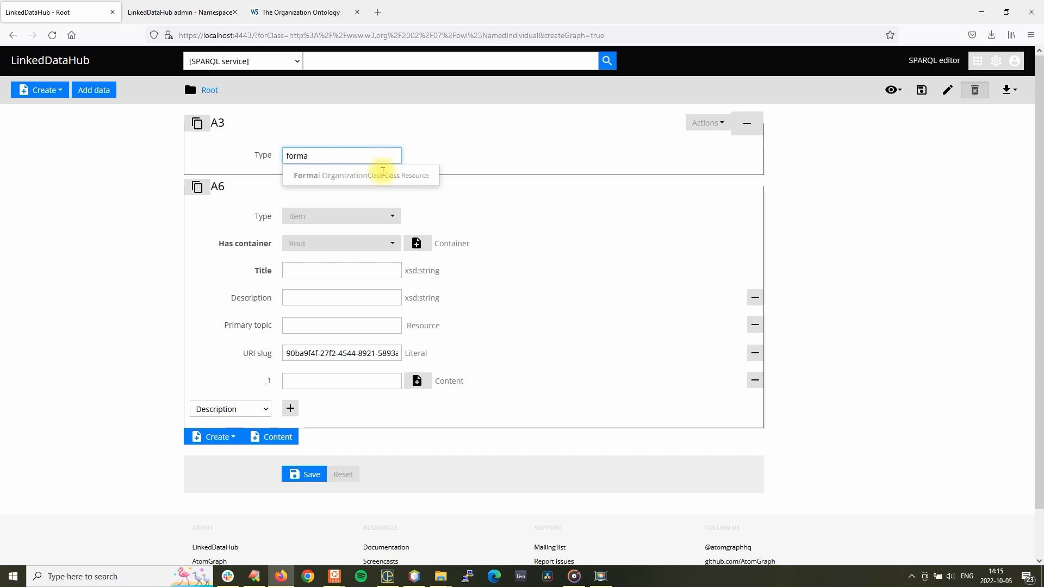
{"action": "left_click", "coordinate": [383, 173]}
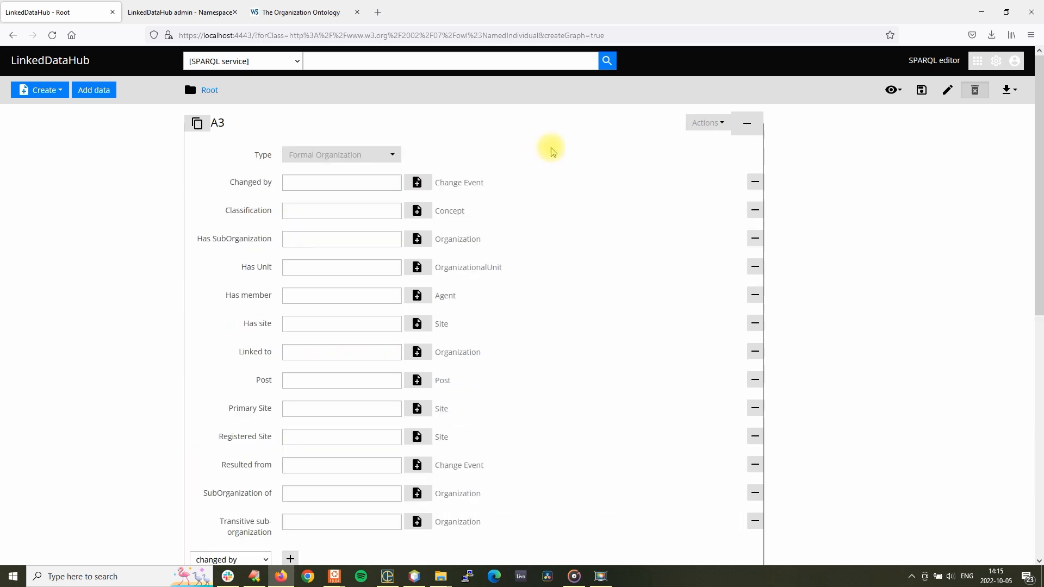
Step: Review the properties offered by the Formal Organization instance form
{"action": "scroll", "coordinate": [251, 182], "scroll_direction": "down", "scroll_amount": 7}
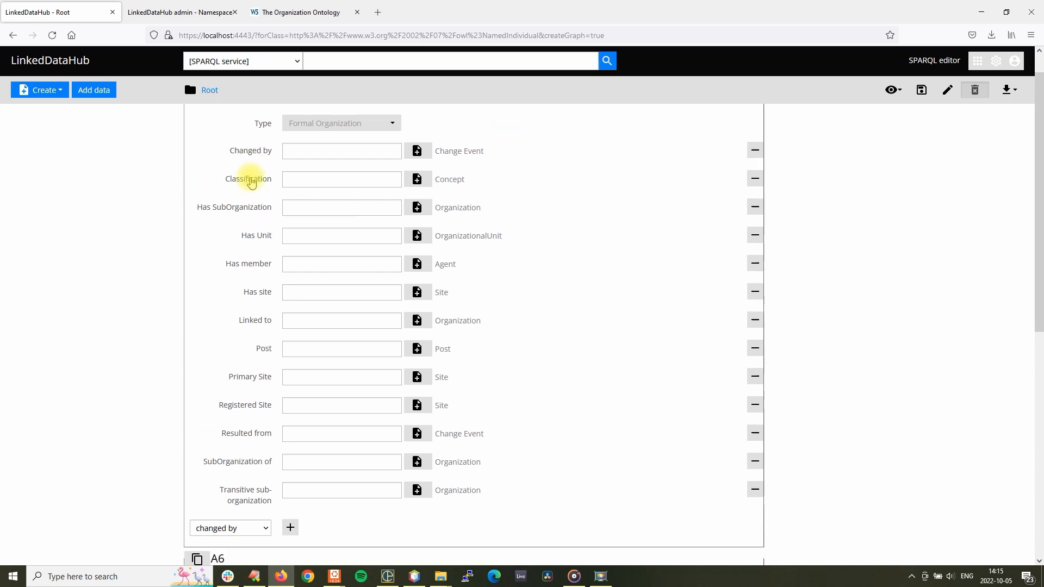
{"action": "scroll", "coordinate": [251, 182], "scroll_direction": "up", "scroll_amount": 5}
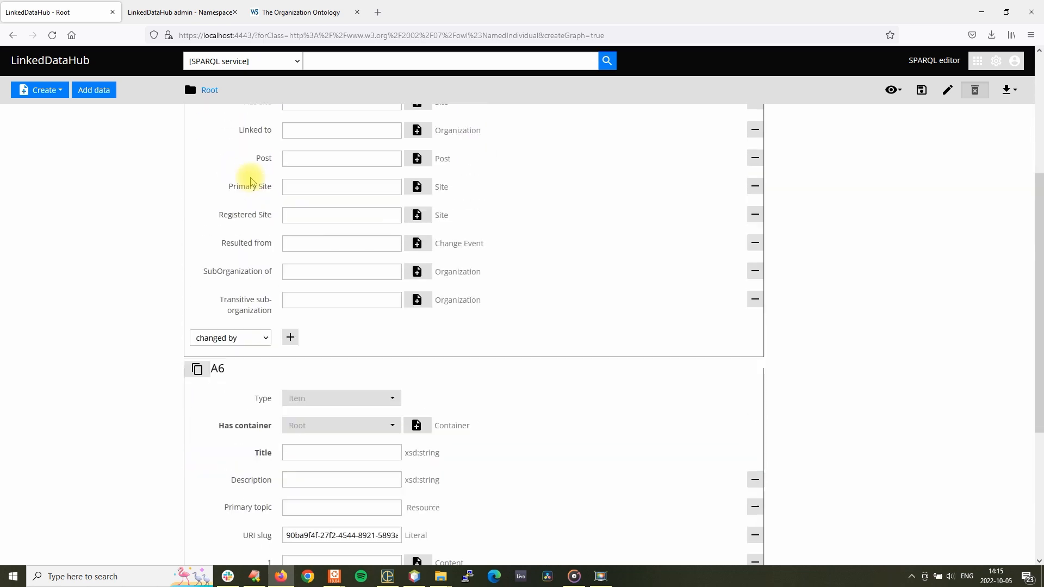
{"action": "scroll", "coordinate": [1038, 193], "scroll_direction": "up", "scroll_amount": 2}
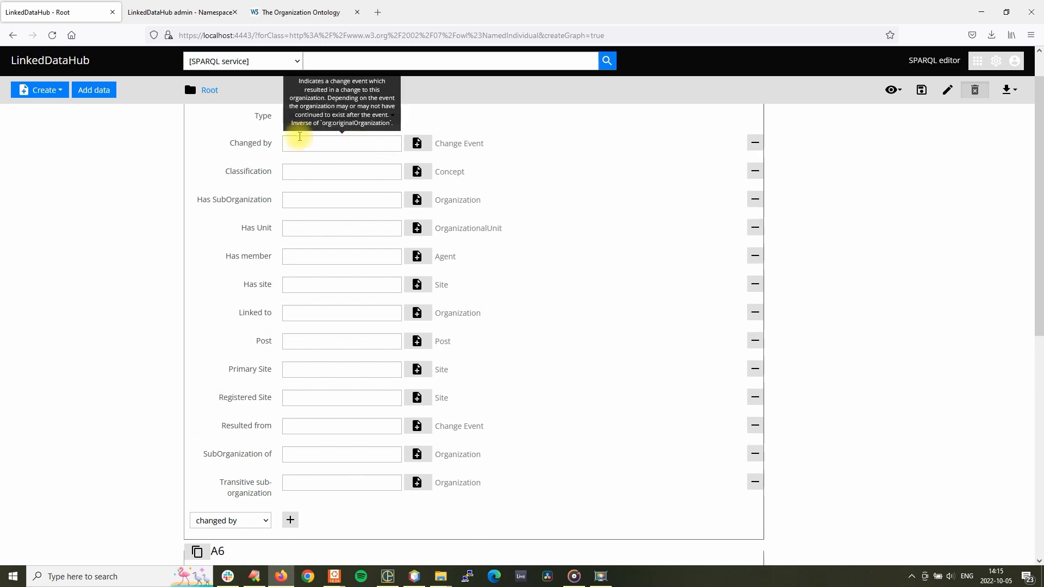
{"action": "scroll", "coordinate": [623, 241], "scroll_direction": "up", "scroll_amount": 1}
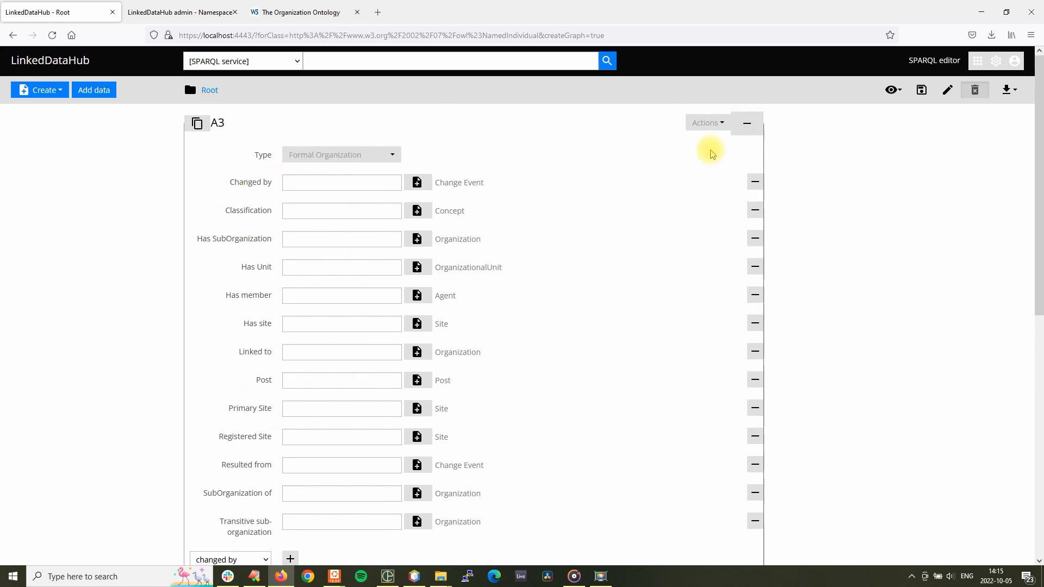
Step: Examine the Formal Organization and Organization constructors in the constructor editor and close it without saving
{"action": "left_click", "coordinate": [707, 124]}
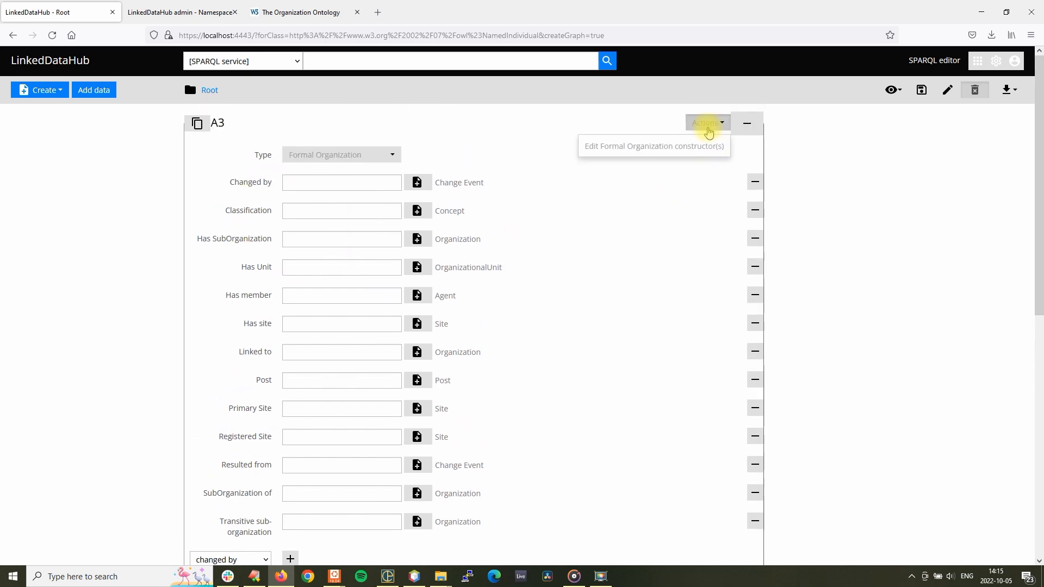
{"action": "left_click", "coordinate": [686, 148]}
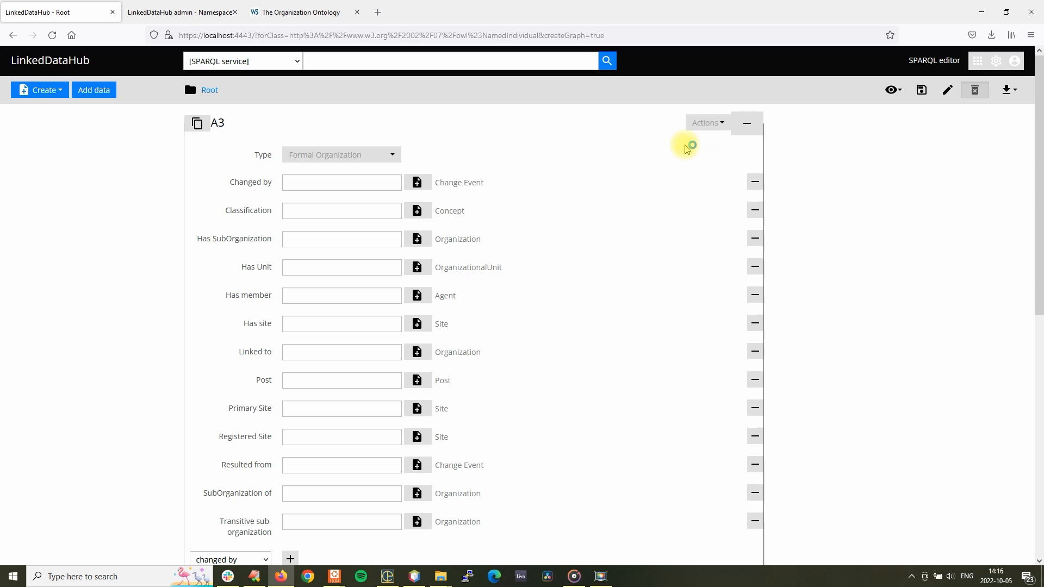
{"action": "scroll", "coordinate": [683, 159], "scroll_direction": "down", "scroll_amount": 10}
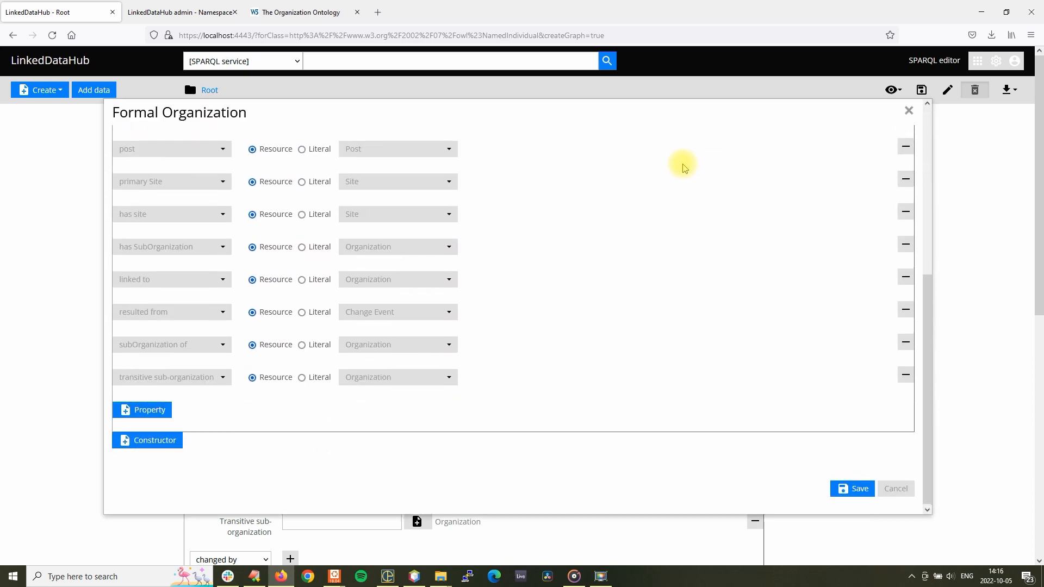
{"action": "scroll", "coordinate": [684, 166], "scroll_direction": "up", "scroll_amount": 5}
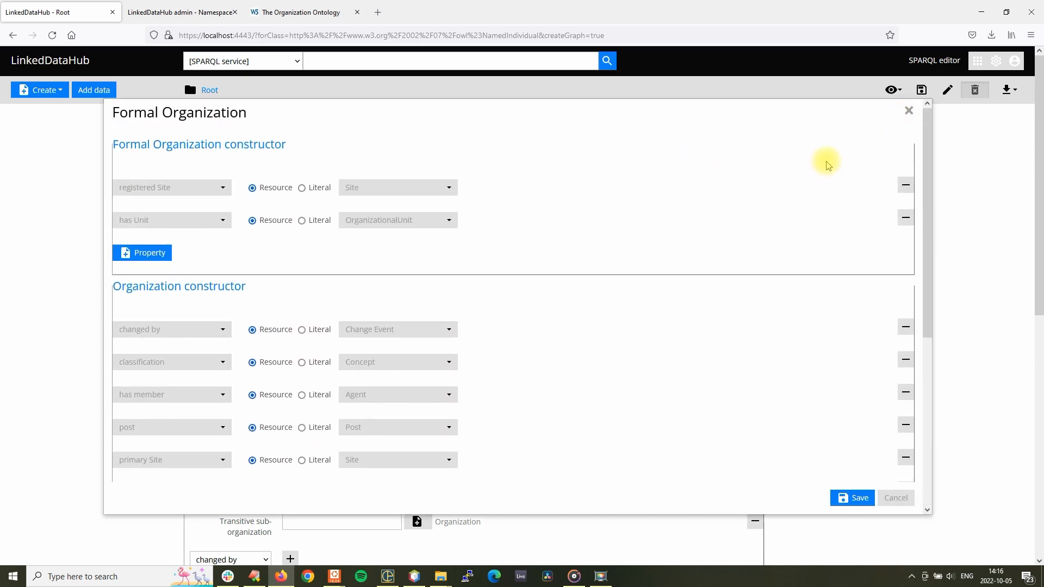
{"action": "left_click", "coordinate": [909, 112]}
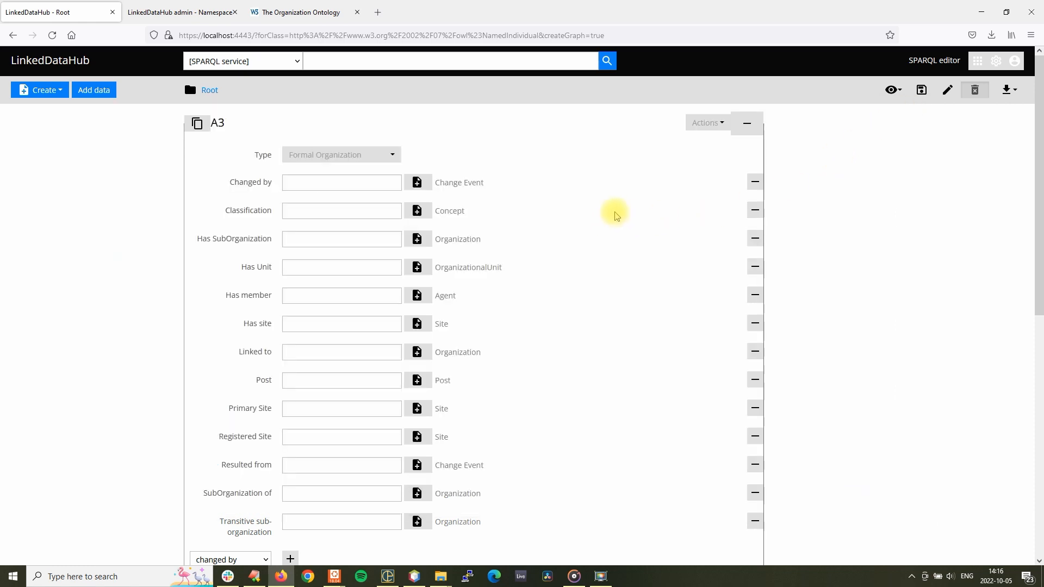
Step: Look through the whole new instance form, from the Formal Organization properties to the Item section
{"action": "scroll", "coordinate": [616, 216], "scroll_direction": "down", "scroll_amount": 4}
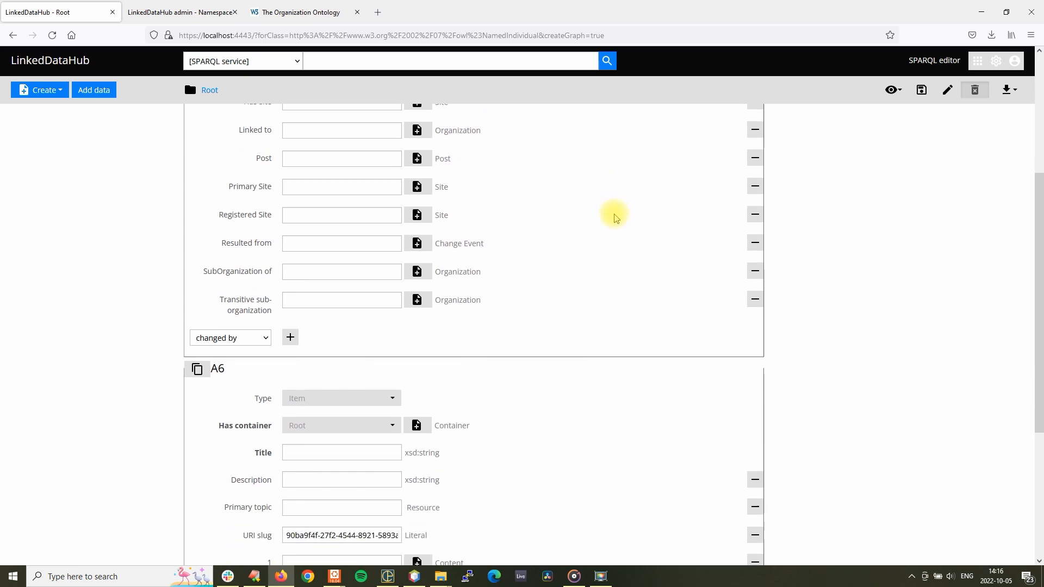
{"action": "scroll", "coordinate": [615, 216], "scroll_direction": "down", "scroll_amount": 2}
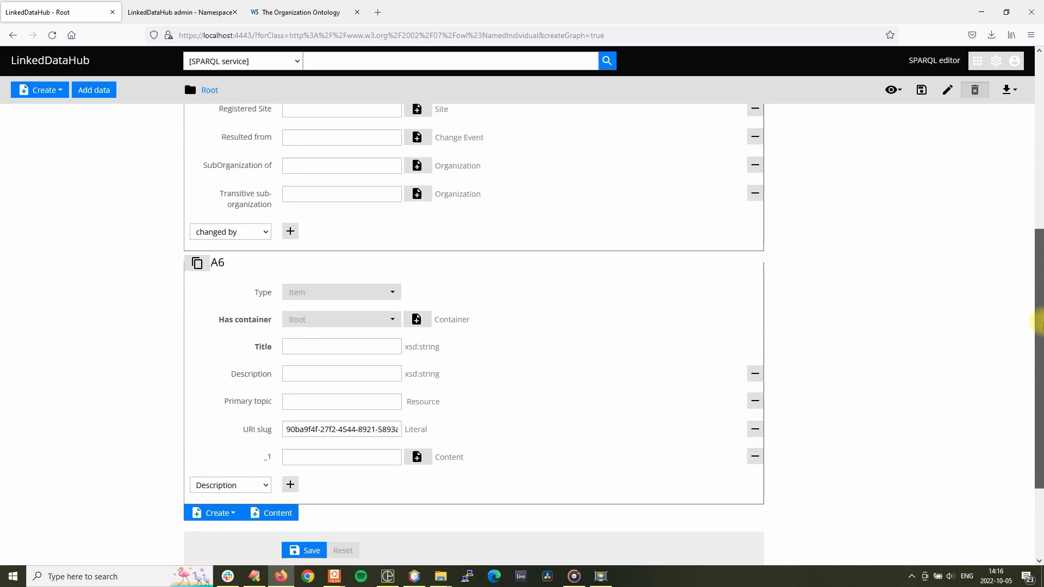
{"action": "left_click_drag", "start_coordinate": [1038, 323], "coordinate": [1038, 144]}
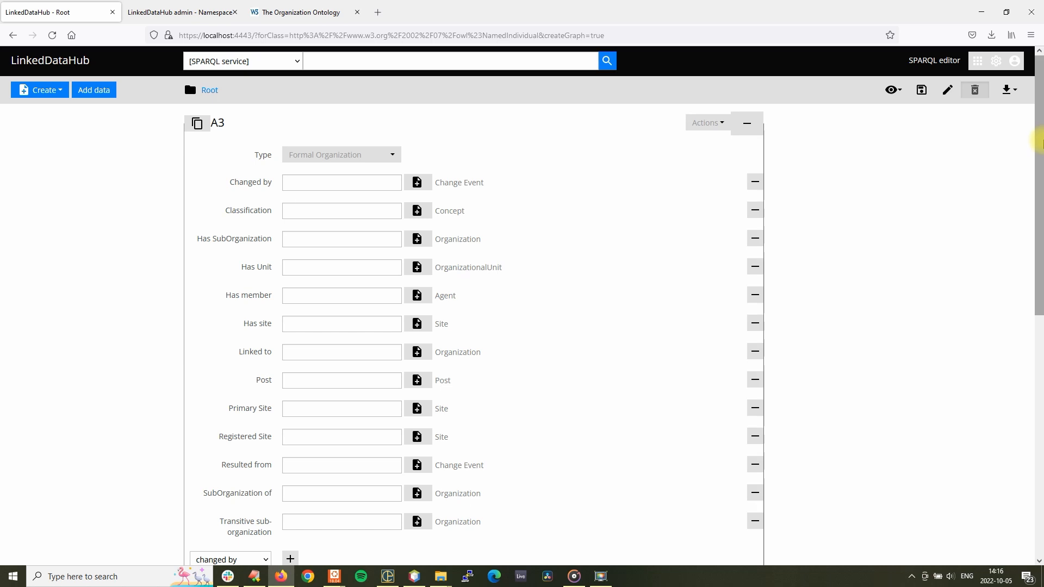